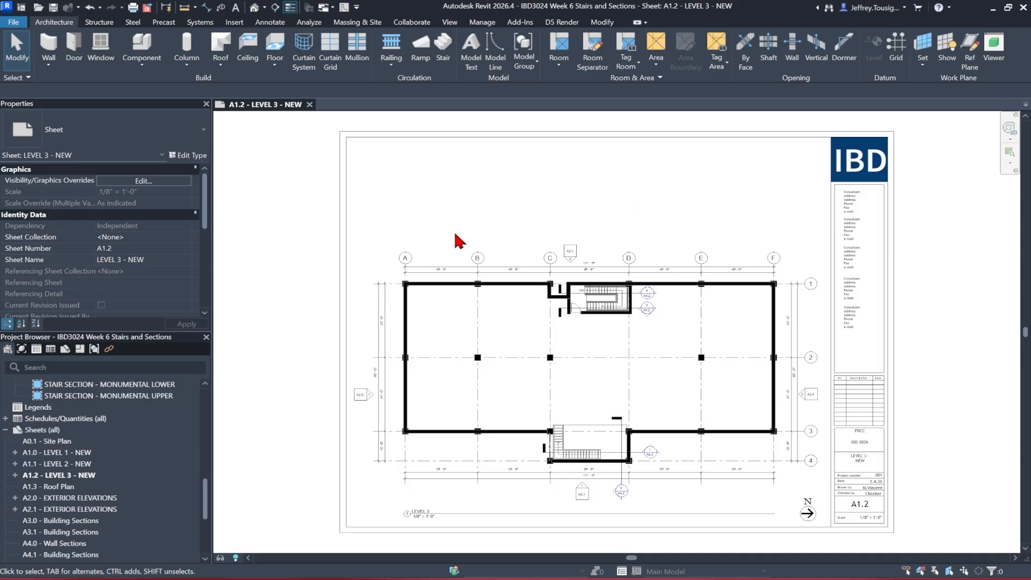
# Open sheet A1.0 - LEVEL 1 - NEW and duplicate it with sheet detailing
pyautogui.doubleClick(95, 452)
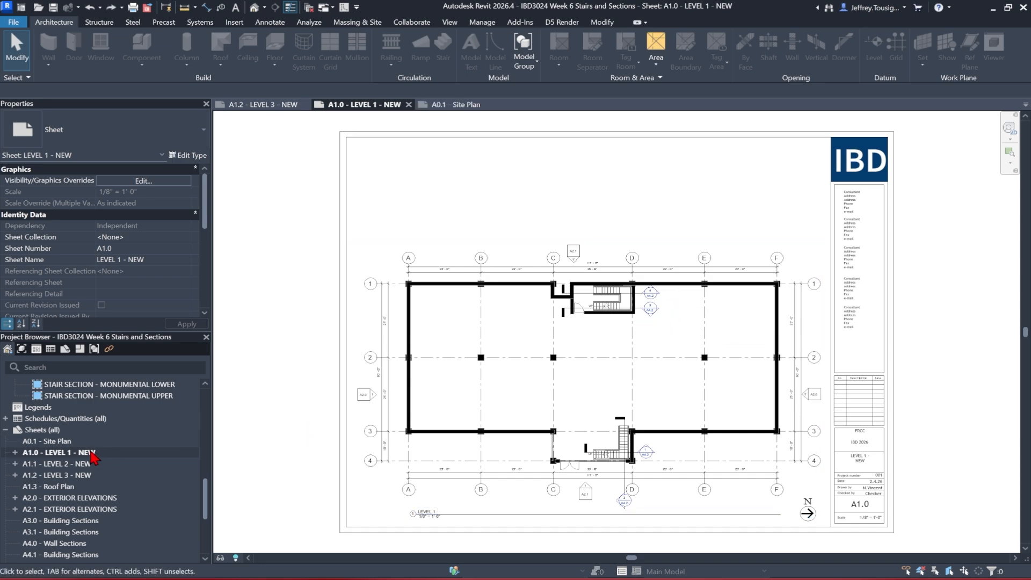
pyautogui.rightClick(92, 454)
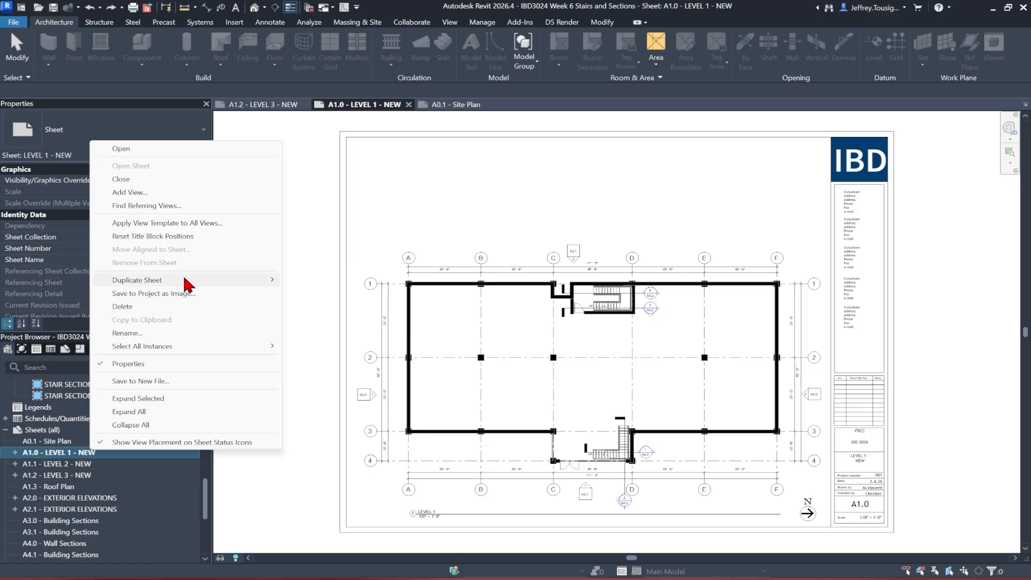
pyautogui.moveTo(186, 281)
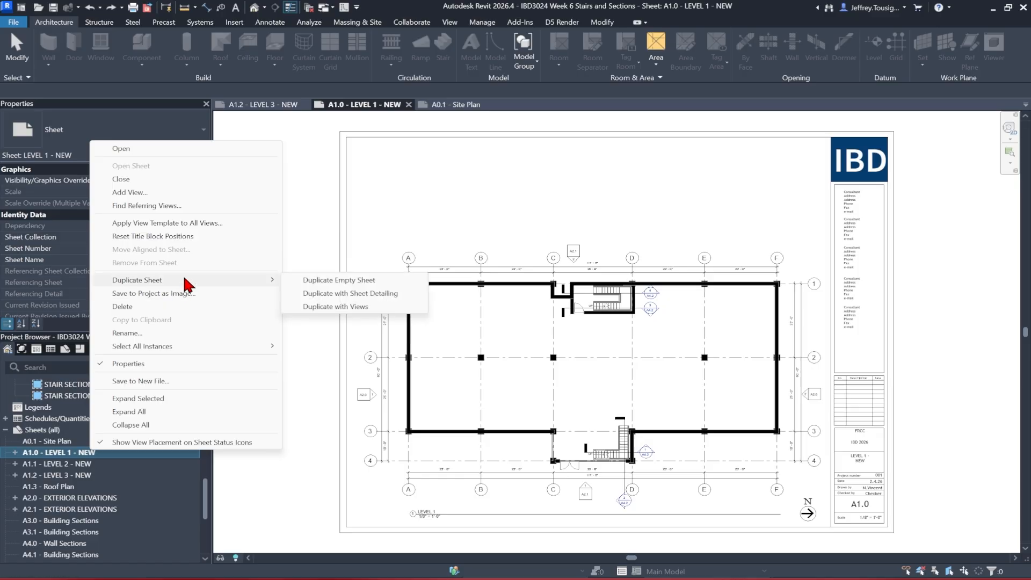
pyautogui.click(359, 296)
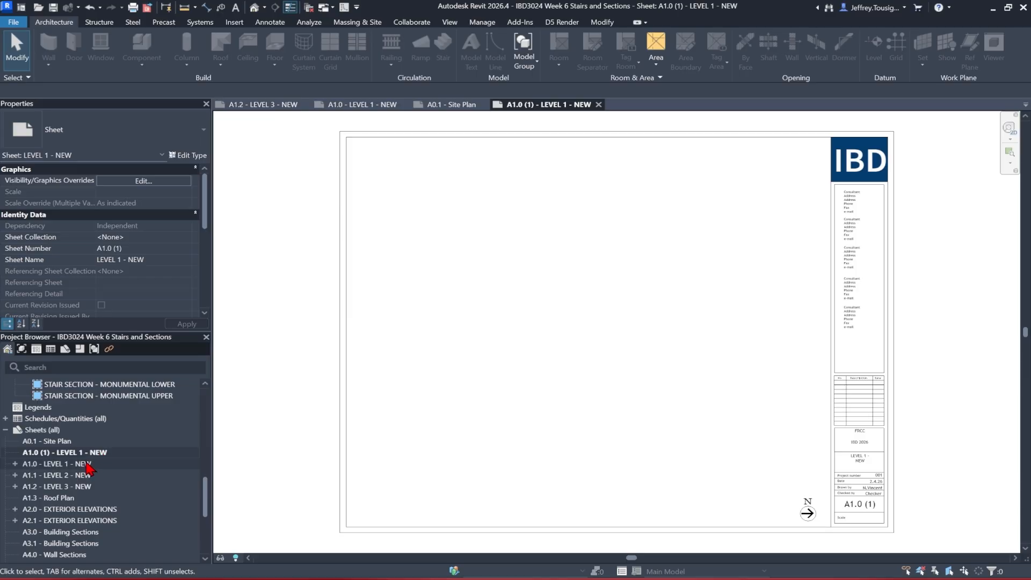
# Duplicate the LEVEL 1 floor plan view
pyautogui.scroll(10, 89, 469)
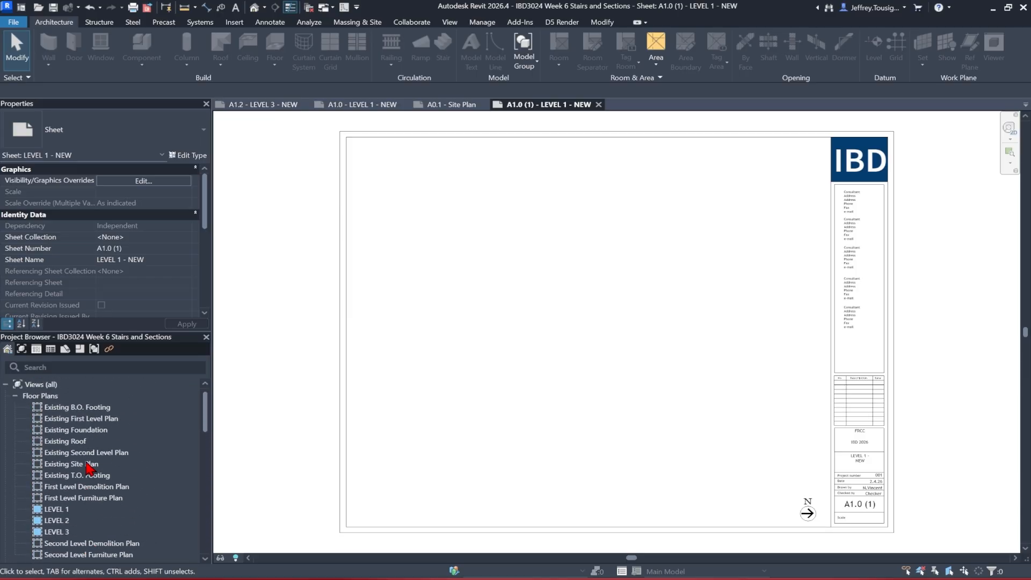
pyautogui.rightClick(63, 509)
pyautogui.moveTo(167, 327)
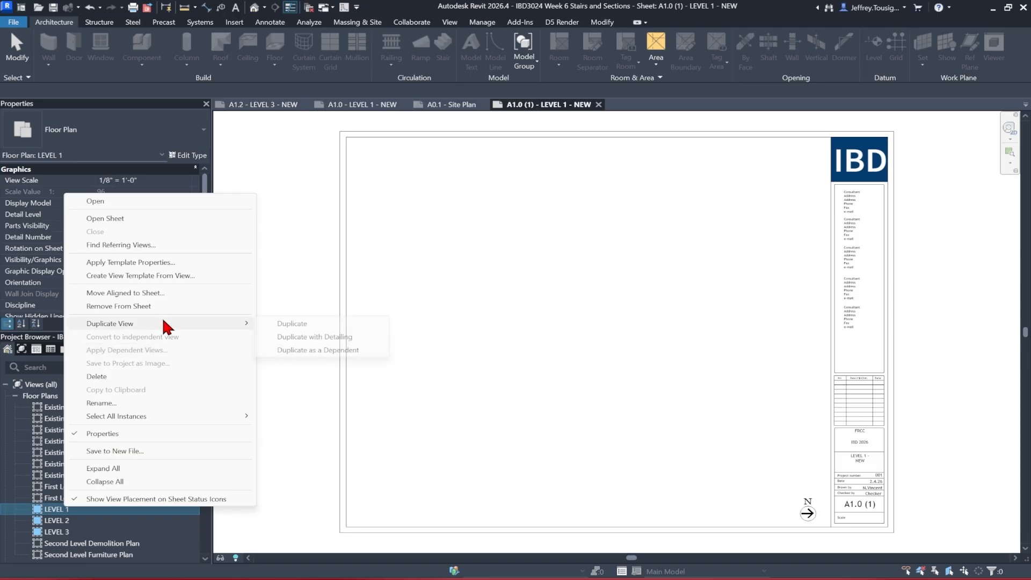
pyautogui.click(296, 324)
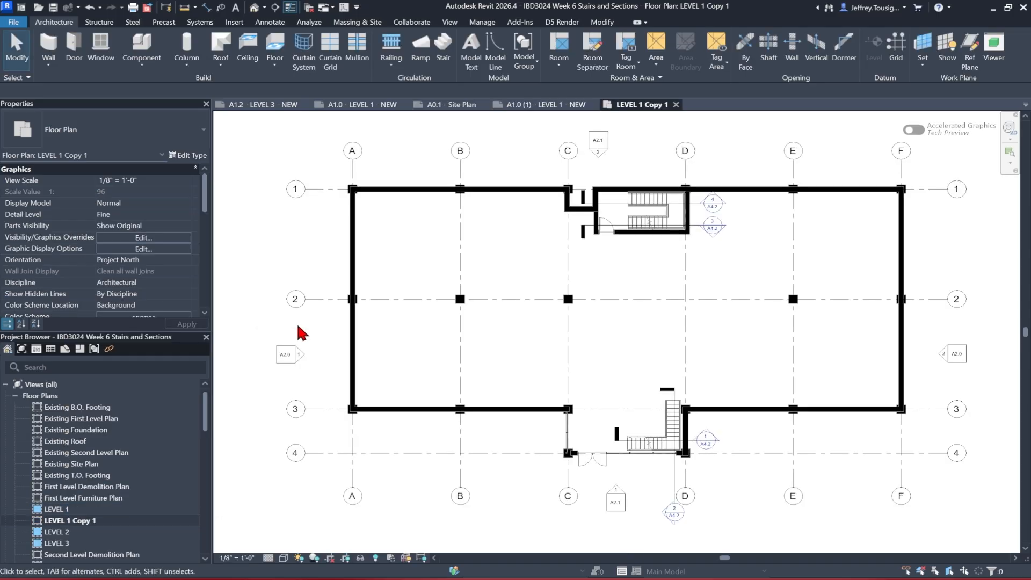
# Rename the copied floor plan view as LEVEL 1 BLOCKING
pyautogui.click(120, 522)
pyautogui.click(121, 519)
pyautogui.press('BackSpace')
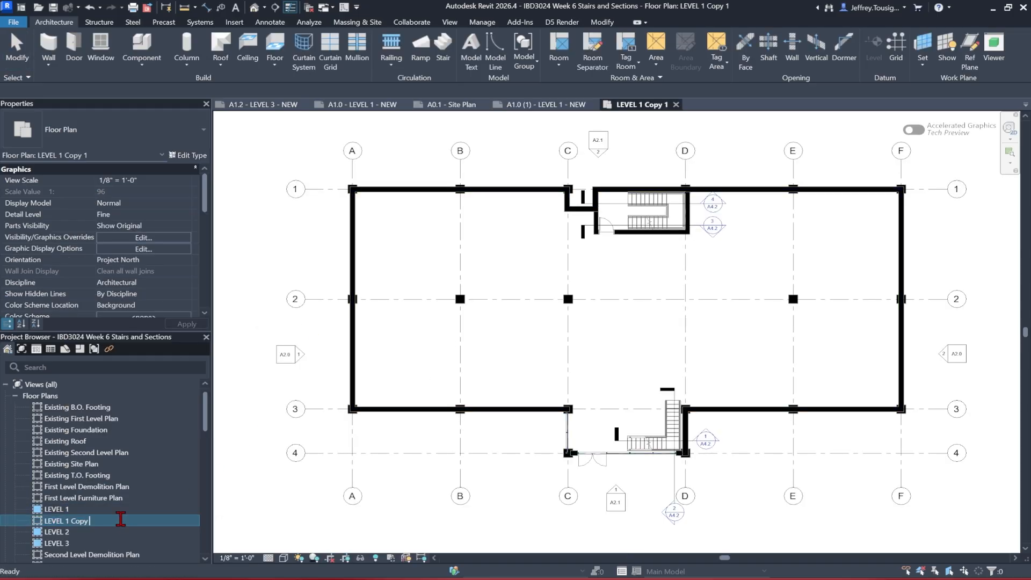
pyautogui.press('capslock')
pyautogui.write('BL')
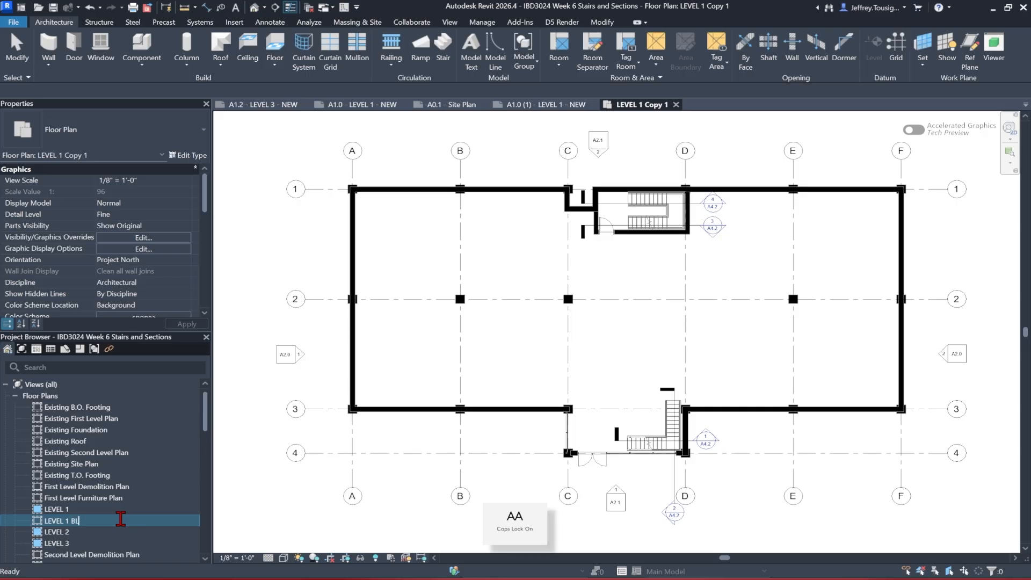
pyautogui.write('OCKING')
pyautogui.press('Return')
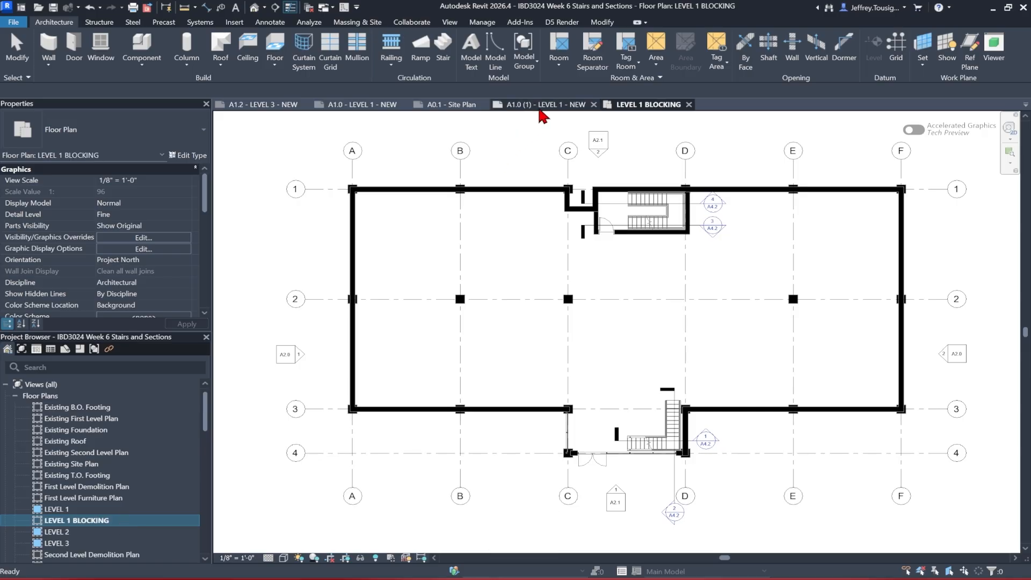
# Switch to the duplicated sheet and set its sheet number in the title block to I1.0
pyautogui.click(540, 107)
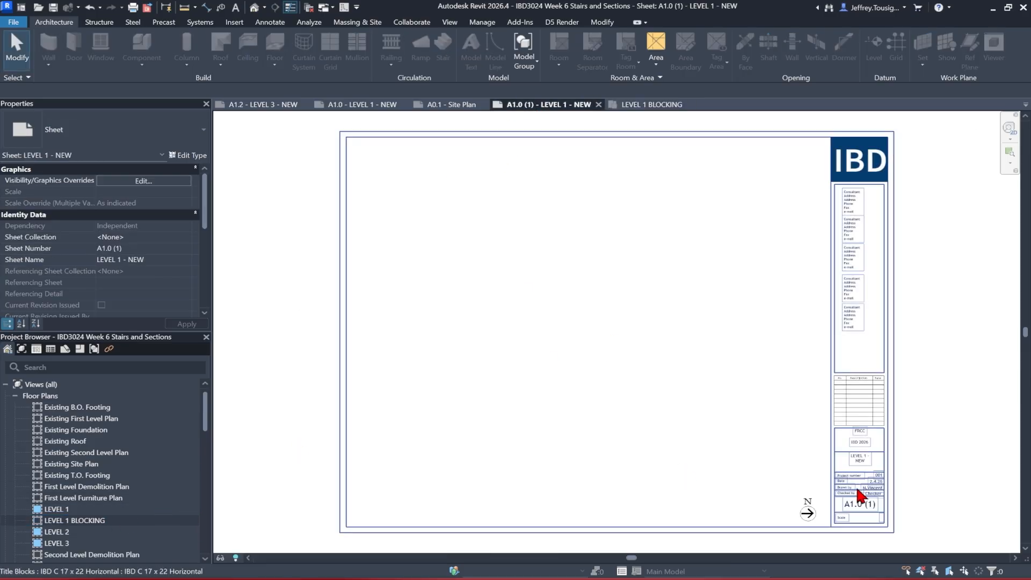
pyautogui.click(870, 520)
pyautogui.scroll(3, 871, 520)
pyautogui.click(863, 494)
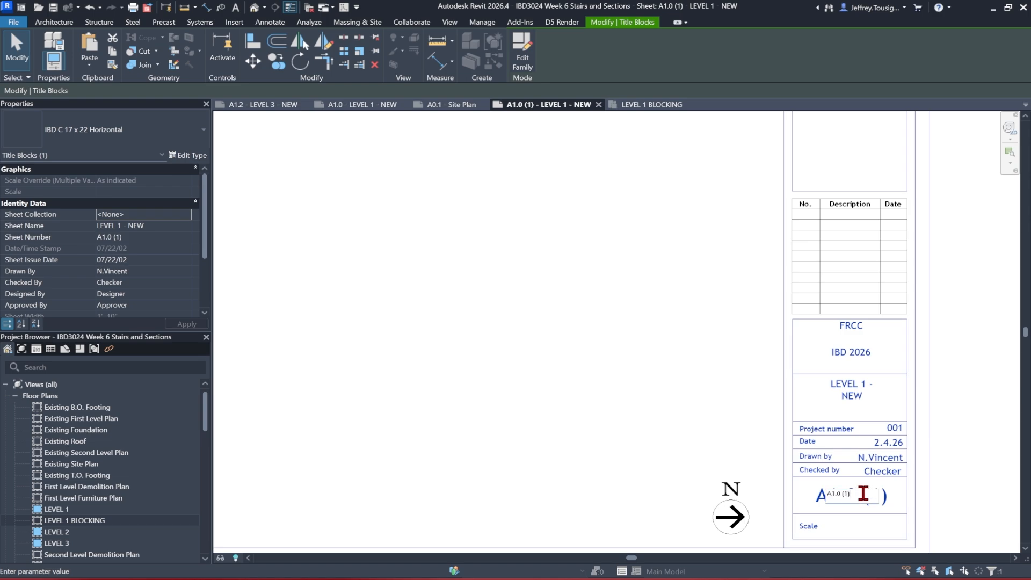
pyautogui.write('I1.0')
pyautogui.press('Return')
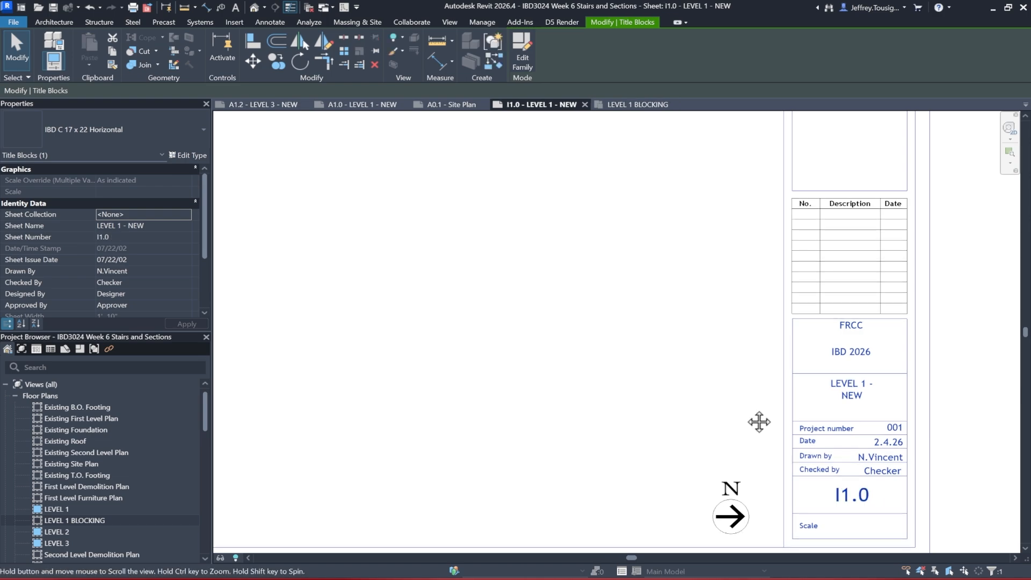
# Place the LEVEL 1 BLOCKING view on the new sheet and nudge the viewport slightly downward
pyautogui.press('z')
pyautogui.press('f')
pyautogui.moveTo(69, 520); pyautogui.dragTo(559, 314)
pyautogui.click(585, 322)
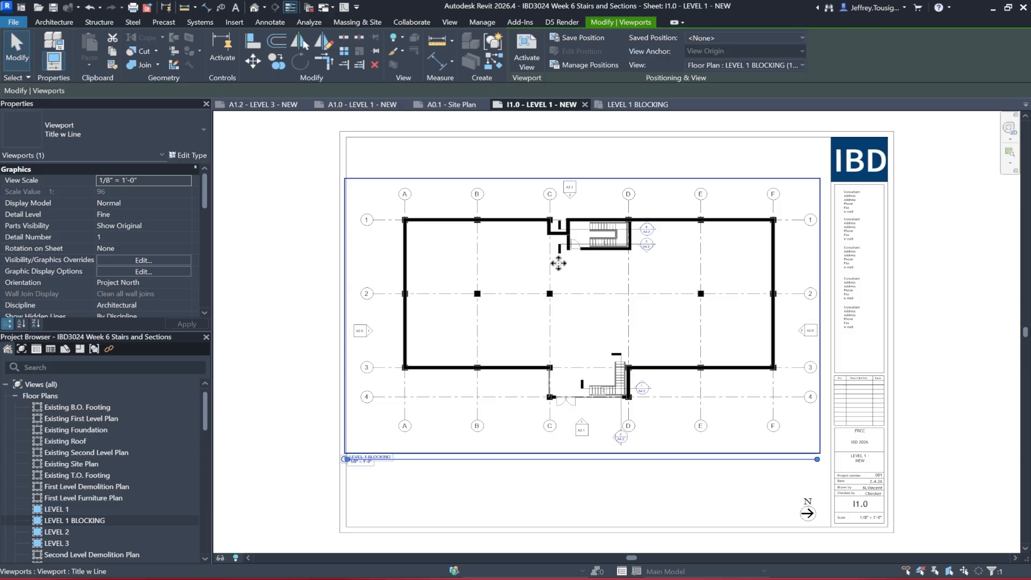
pyautogui.moveTo(559, 263); pyautogui.dragTo(559, 283)
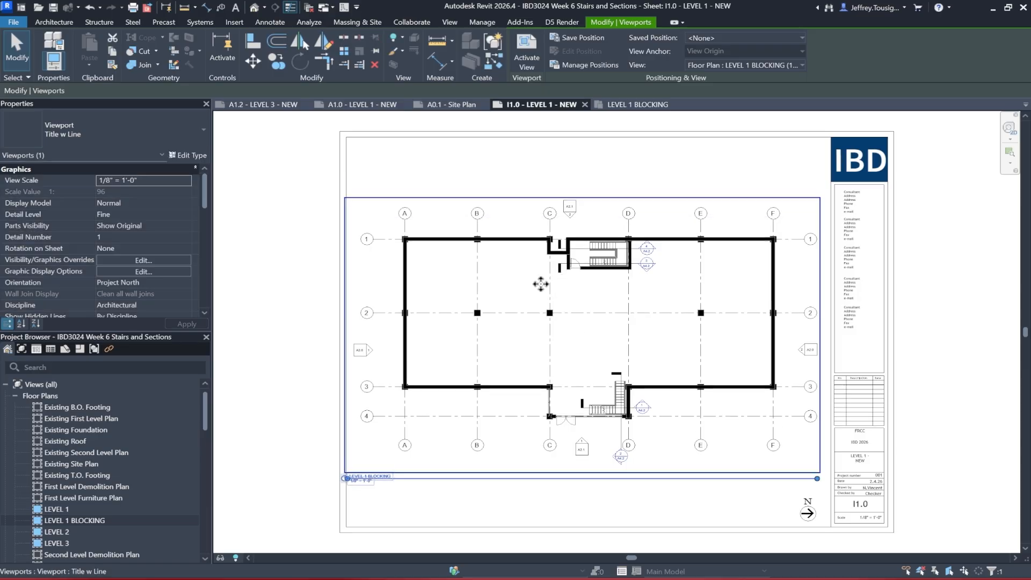
# Activate the viewport and hide the grid category in the view
pyautogui.doubleClick(524, 288)
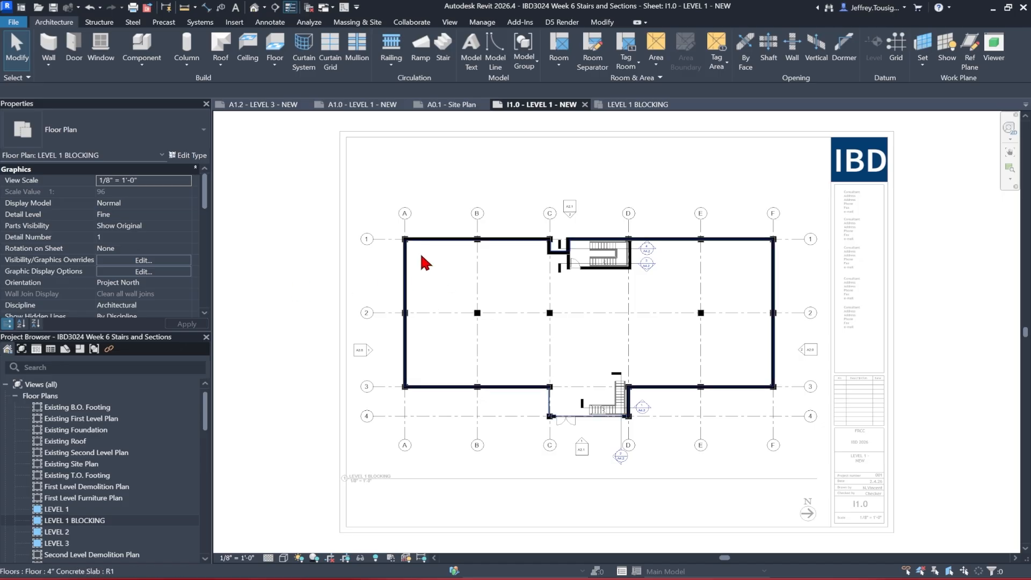
pyautogui.click(386, 242)
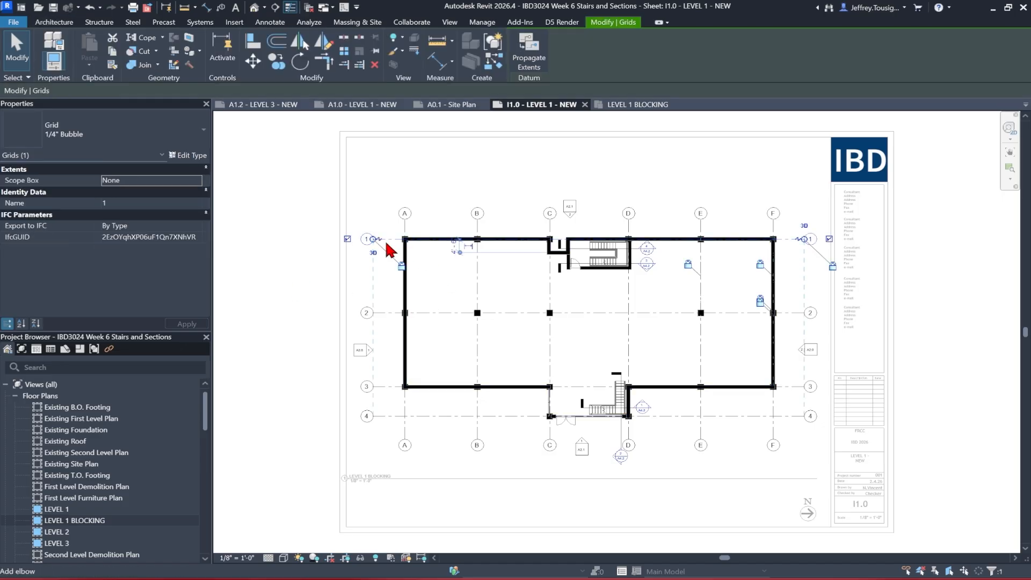
pyautogui.press('v')
pyautogui.press('h')
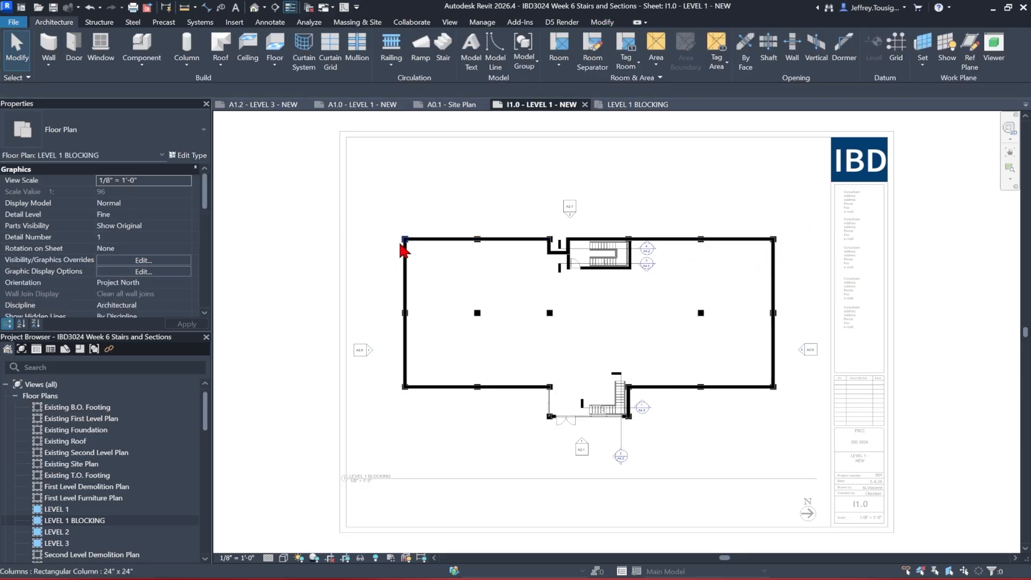
# Hide the elevation marker and section marker categories in the view, then deactivate the viewport
pyautogui.rightClick(566, 211)
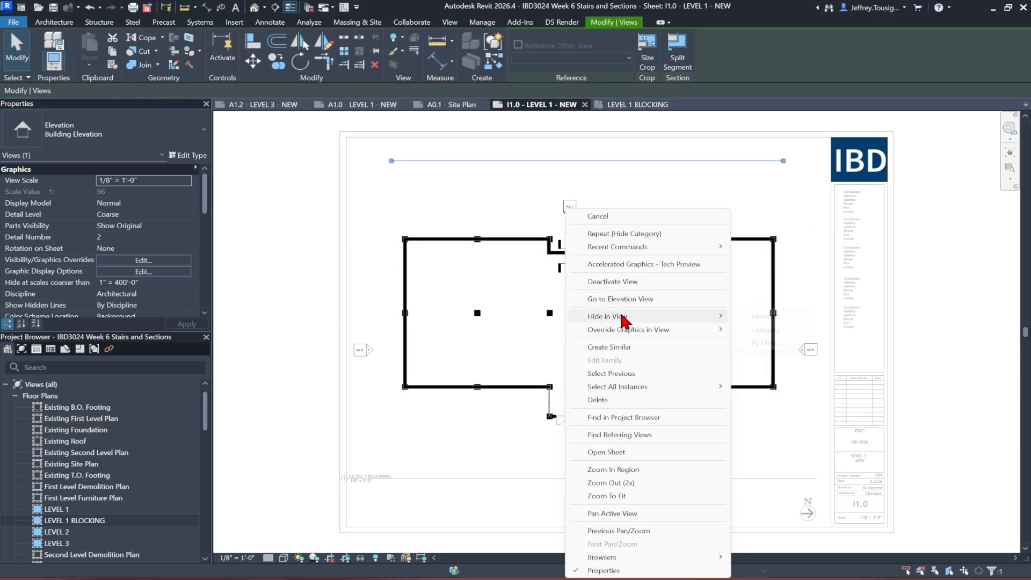
pyautogui.moveTo(639, 317)
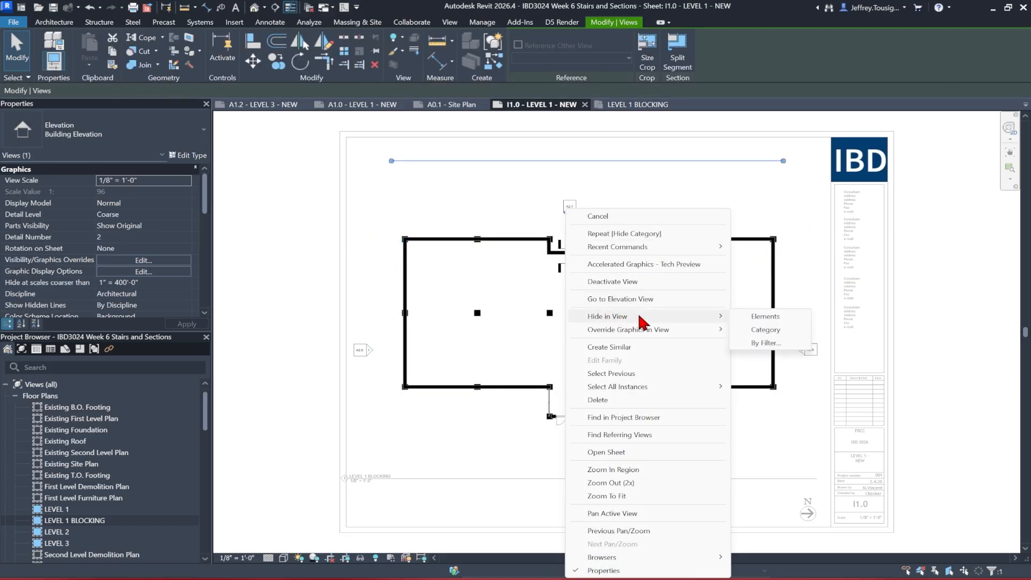
pyautogui.click(770, 329)
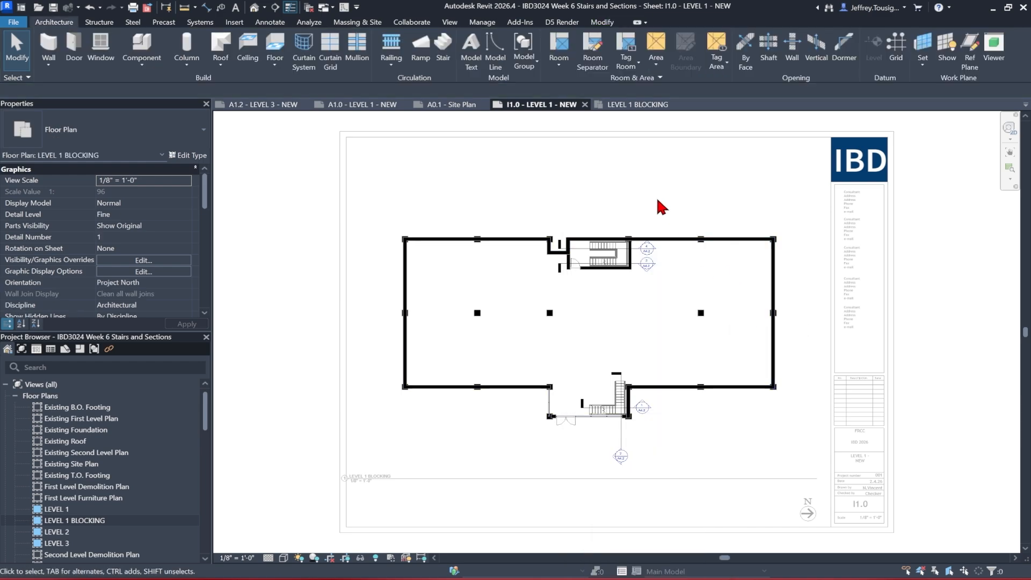
pyautogui.click(622, 444)
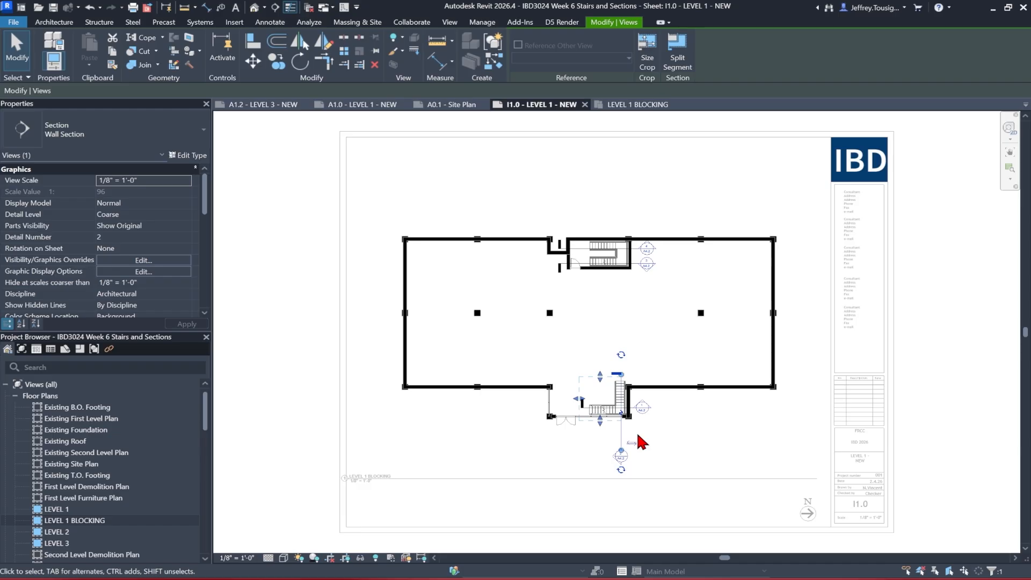
pyautogui.press('v')
pyautogui.press('h')
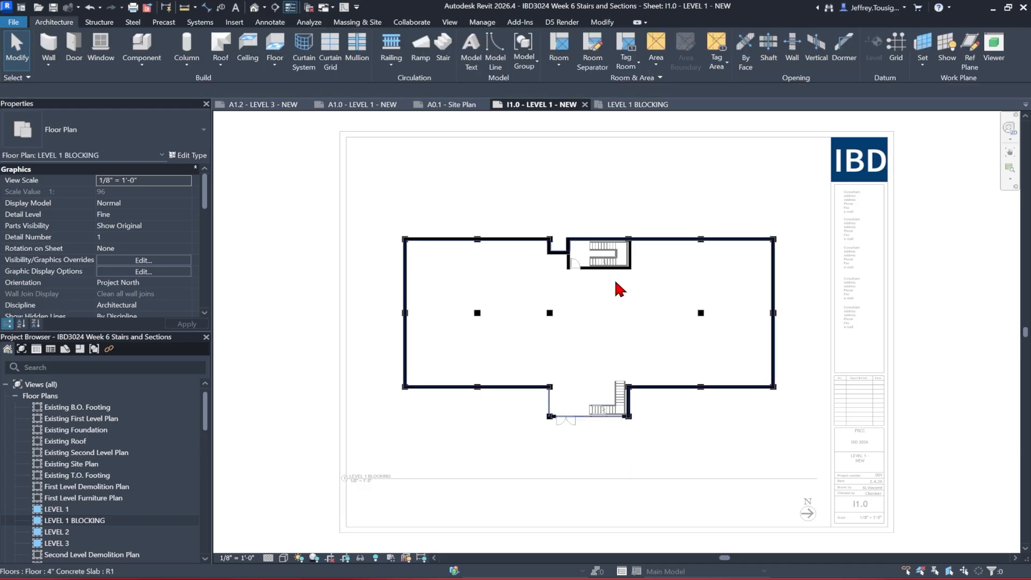
pyautogui.doubleClick(643, 212)
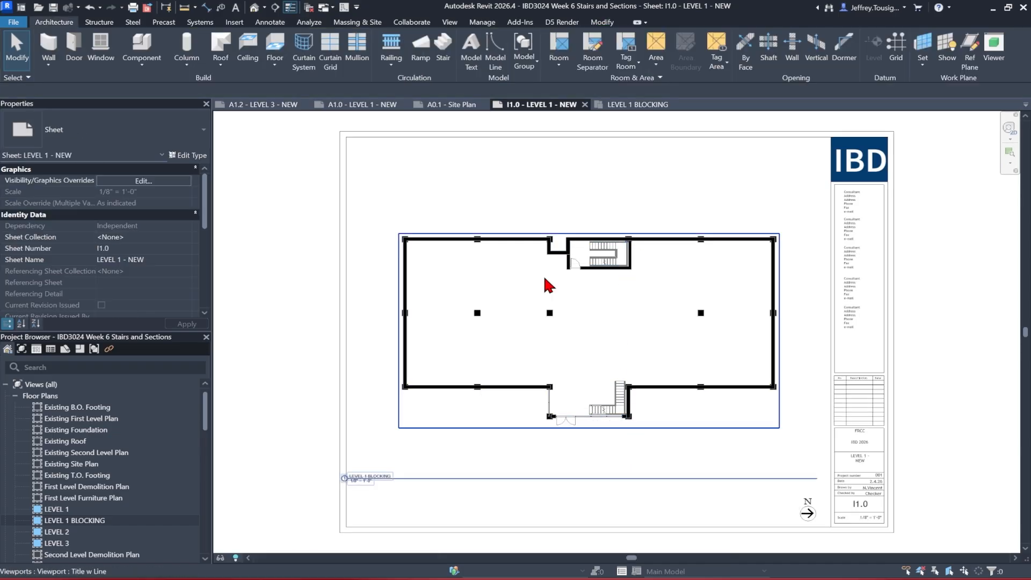
pyautogui.moveTo(378, 482); pyautogui.dragTo(414, 442)
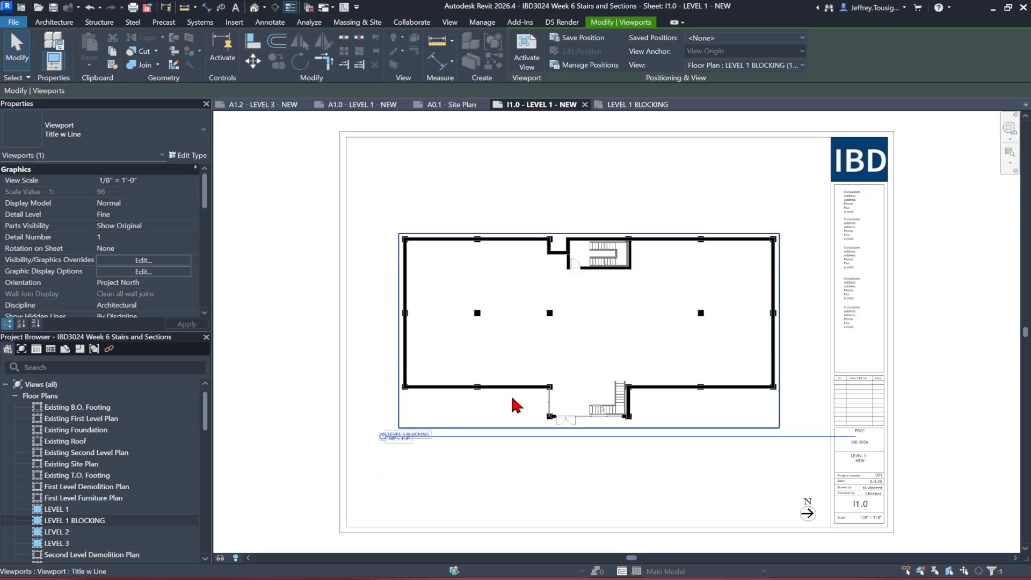
pyautogui.click(439, 430)
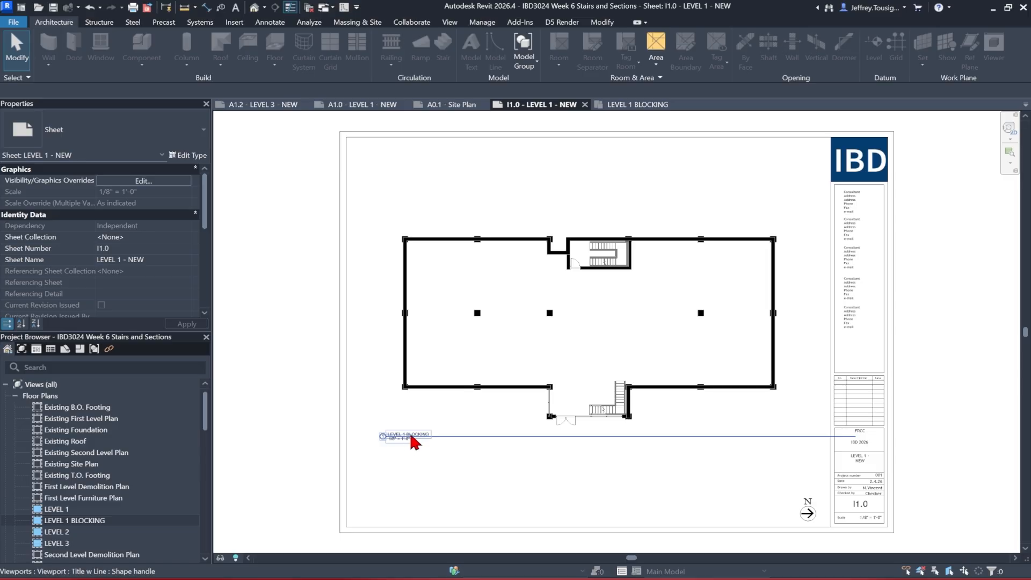
# Change the viewport type to No Title
pyautogui.click(452, 369)
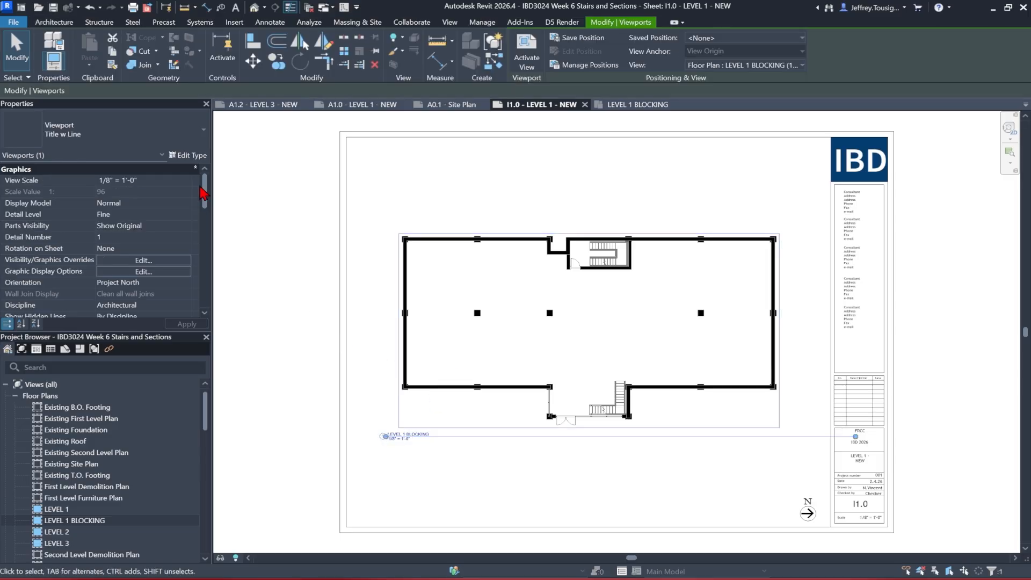
pyautogui.click(129, 142)
pyautogui.click(76, 188)
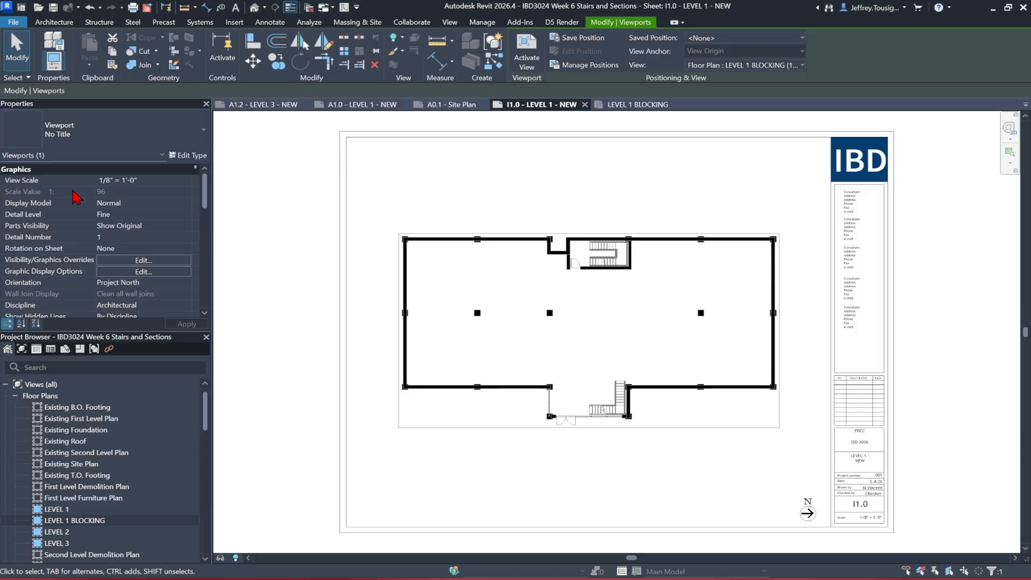
pyautogui.click(274, 241)
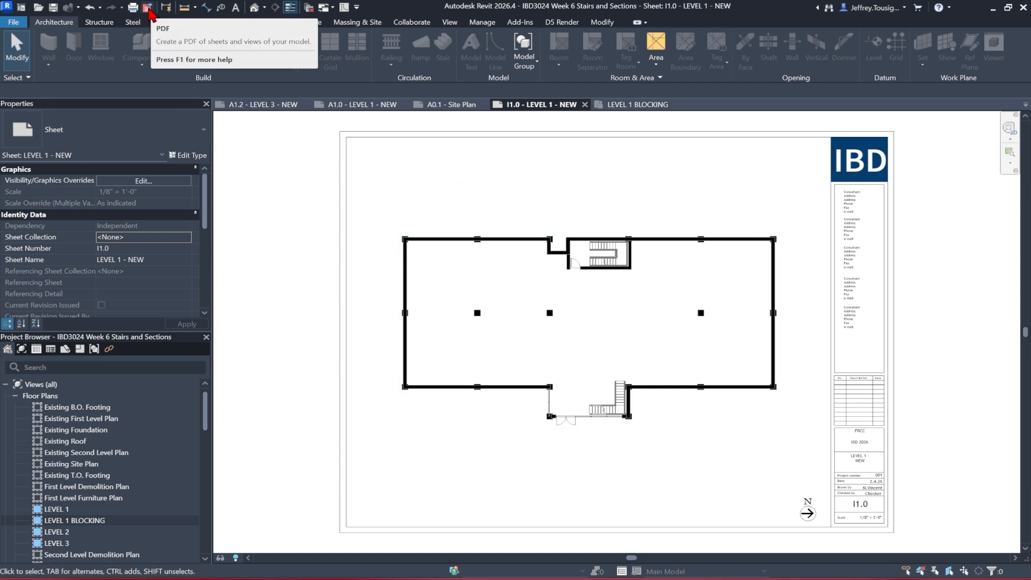
# Start a PDF export and include only sheet I1.0 in the selected sheets
pyautogui.click(148, 9)
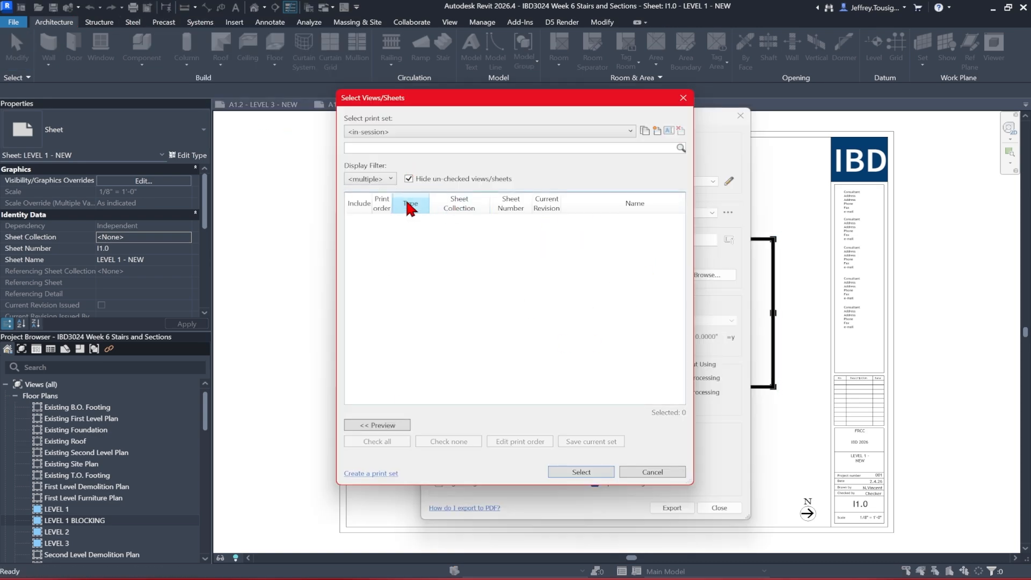
pyautogui.click(409, 178)
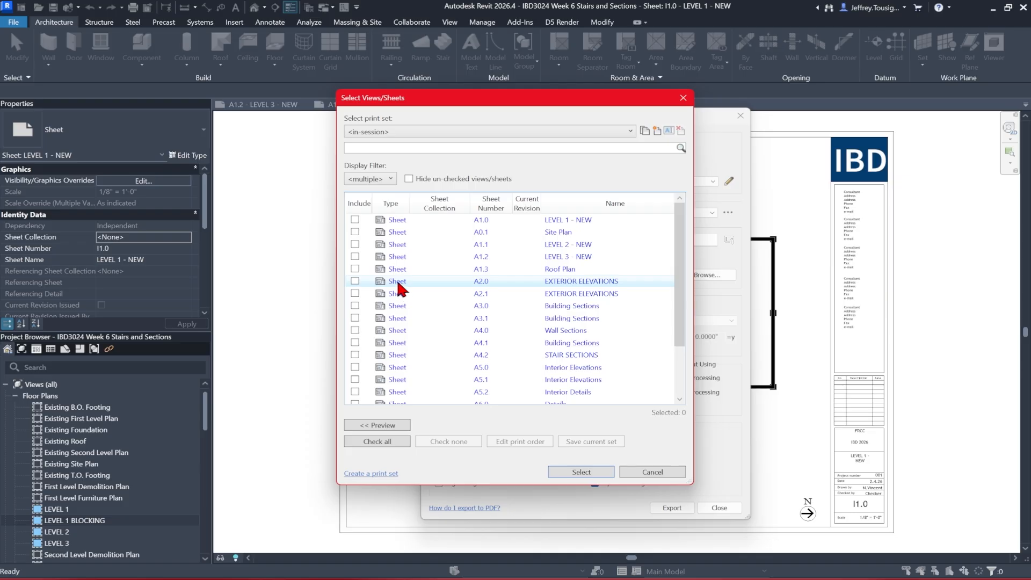
pyautogui.scroll(-2, 397, 278)
pyautogui.click(355, 392)
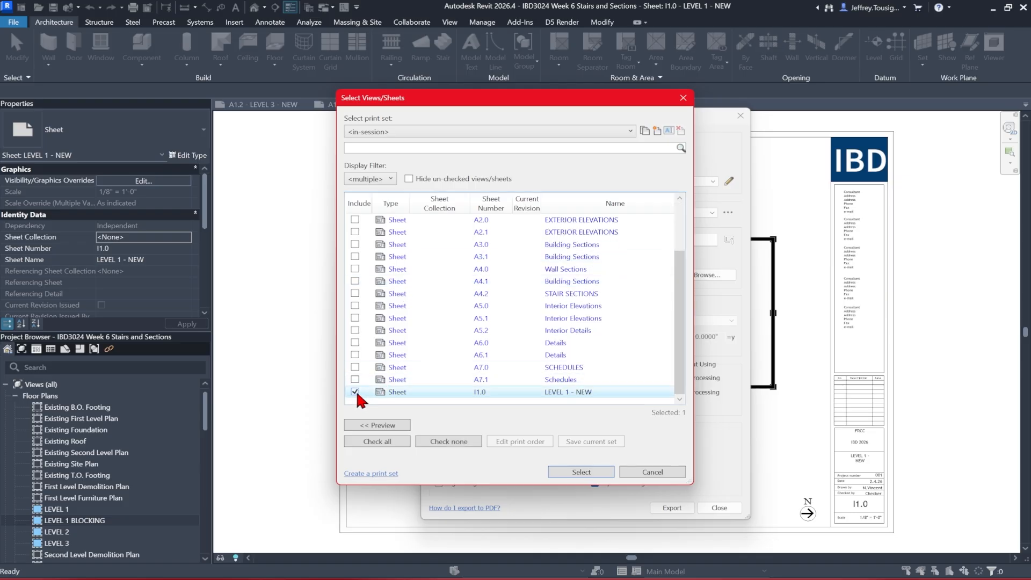
pyautogui.click(572, 471)
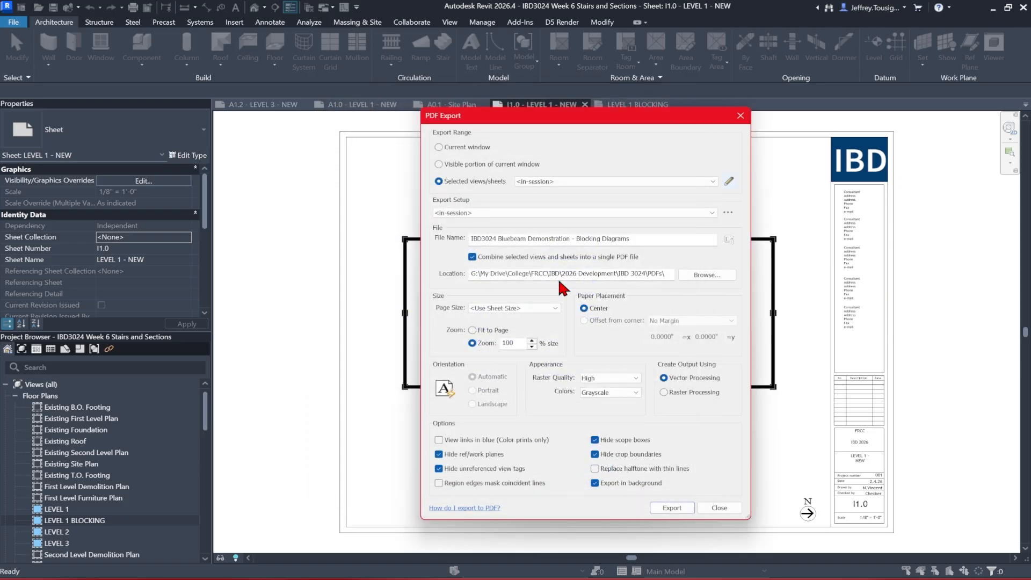
# Export the PDF, replacing the existing IBD3024 Bluebeam Demonstration - Blocking Diagrams file
pyautogui.click(666, 508)
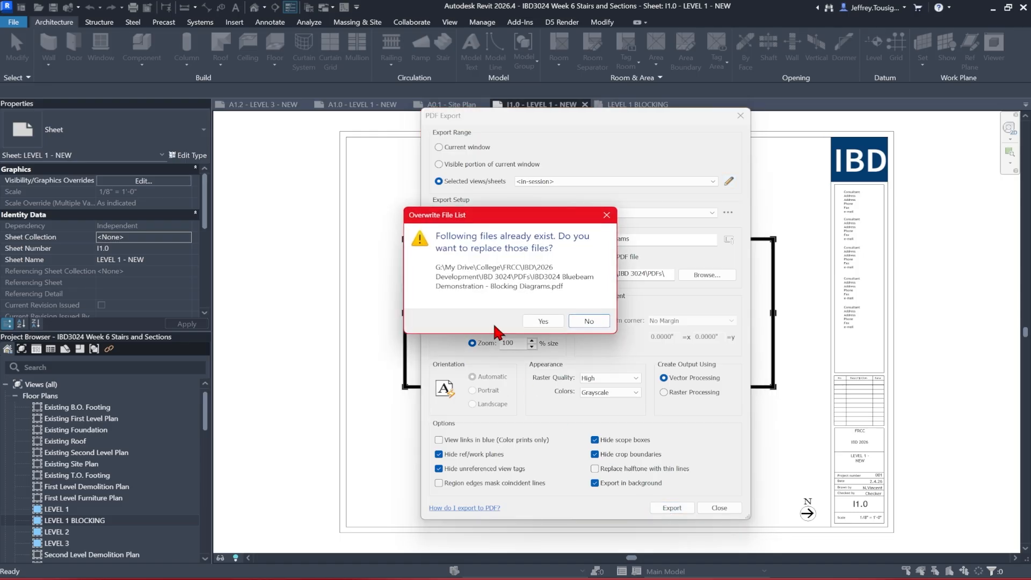
pyautogui.click(542, 321)
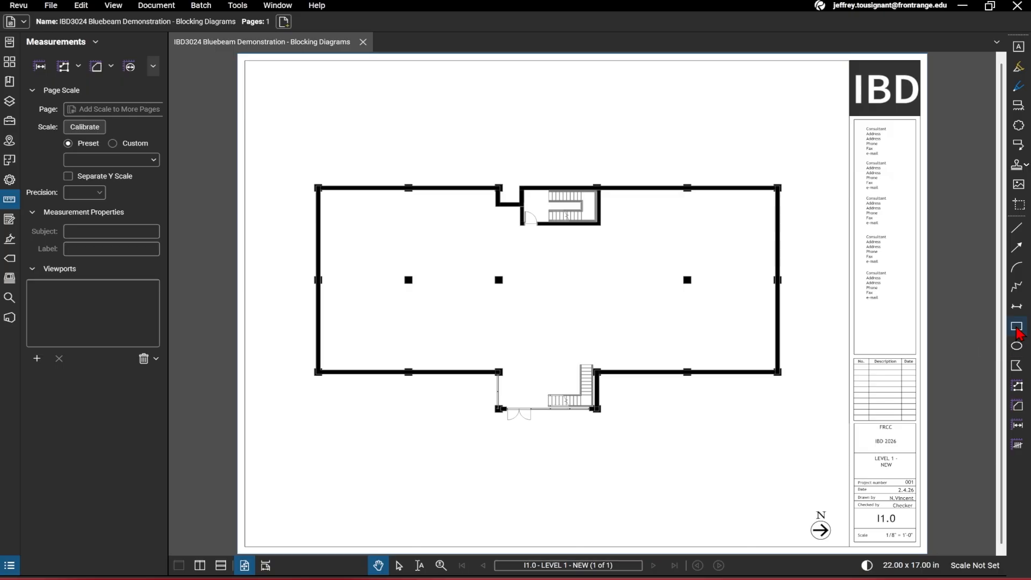
# Draw a stepped polygon markup inside the floor plan, then delete it
pyautogui.click(1016, 366)
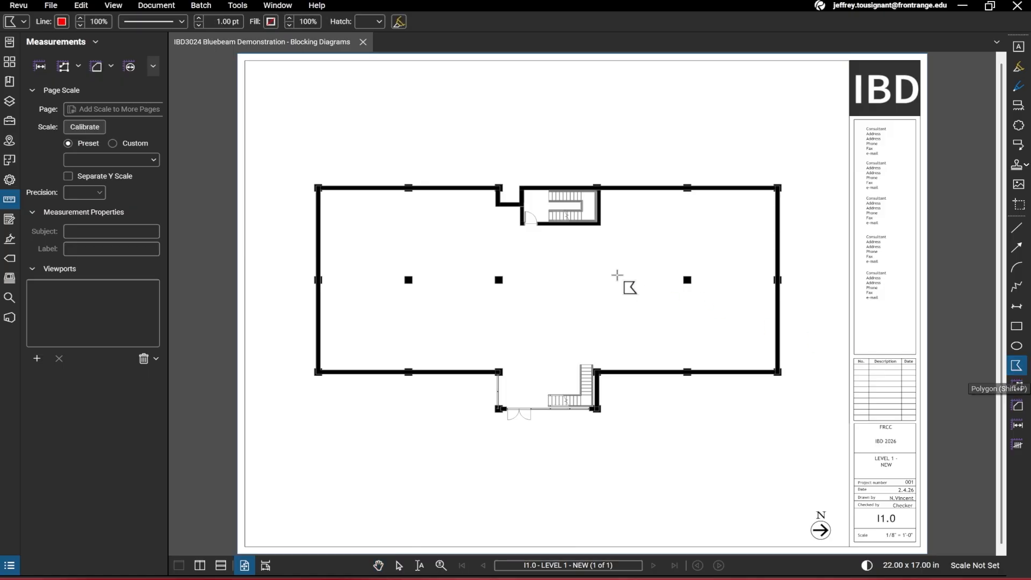
pyautogui.click(590, 265)
pyautogui.click(591, 318)
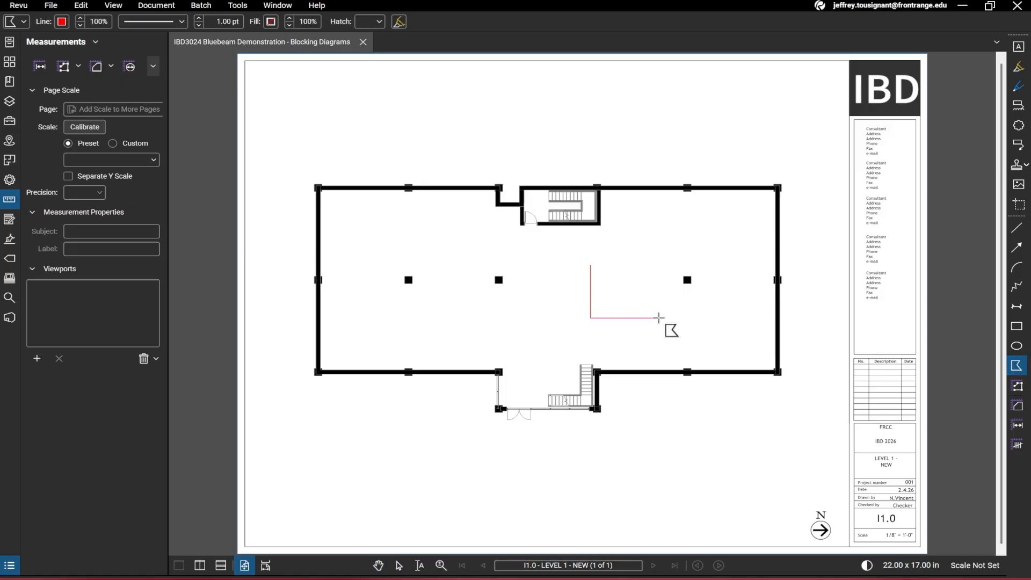
pyautogui.click(660, 318)
pyautogui.click(659, 294)
pyautogui.click(616, 294)
pyautogui.click(616, 268)
pyautogui.click(591, 265)
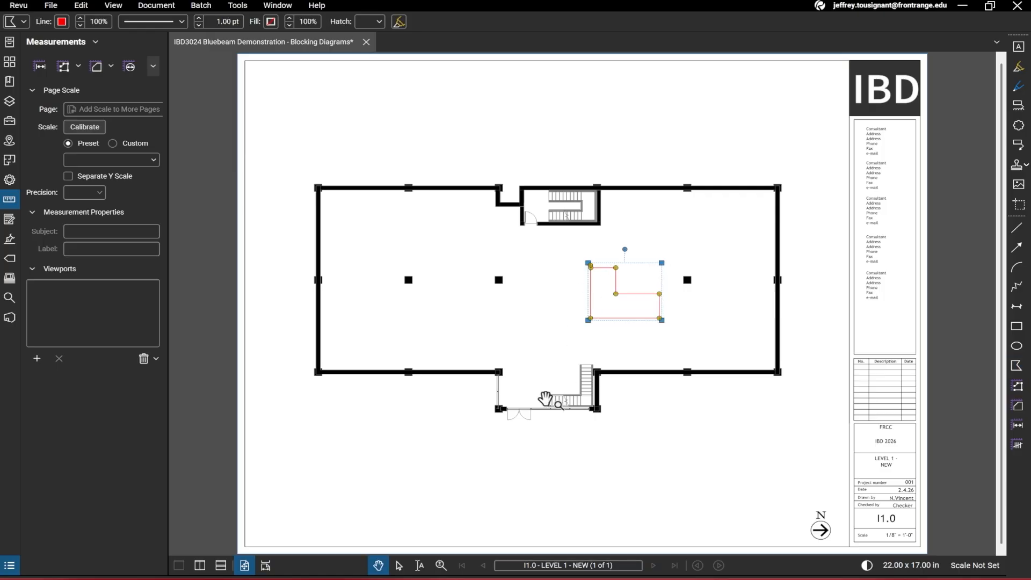
pyautogui.press('Delete')
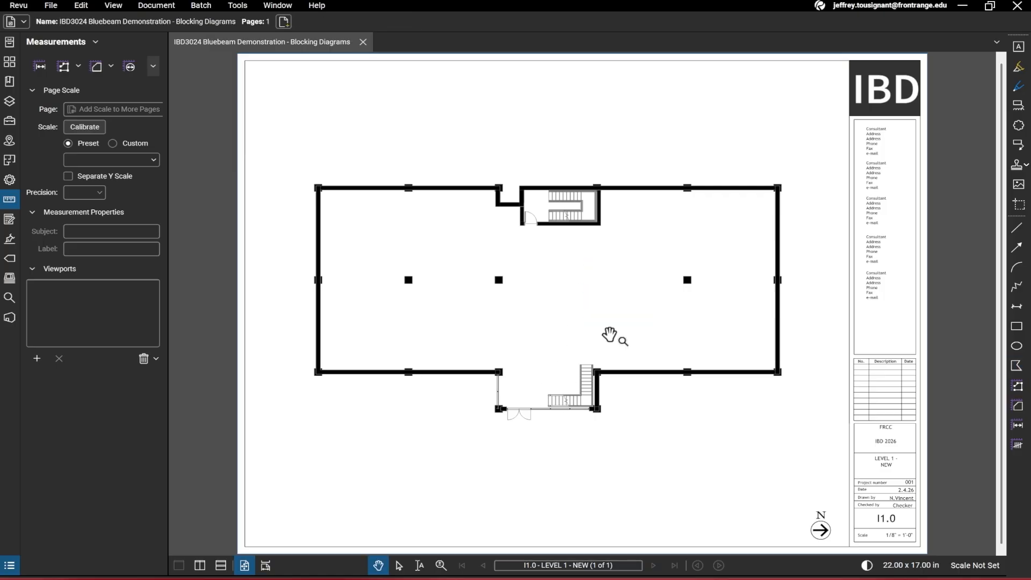
# Draw a small rectangle with green line and green fill above the plan's upper-left corner
pyautogui.click(1017, 327)
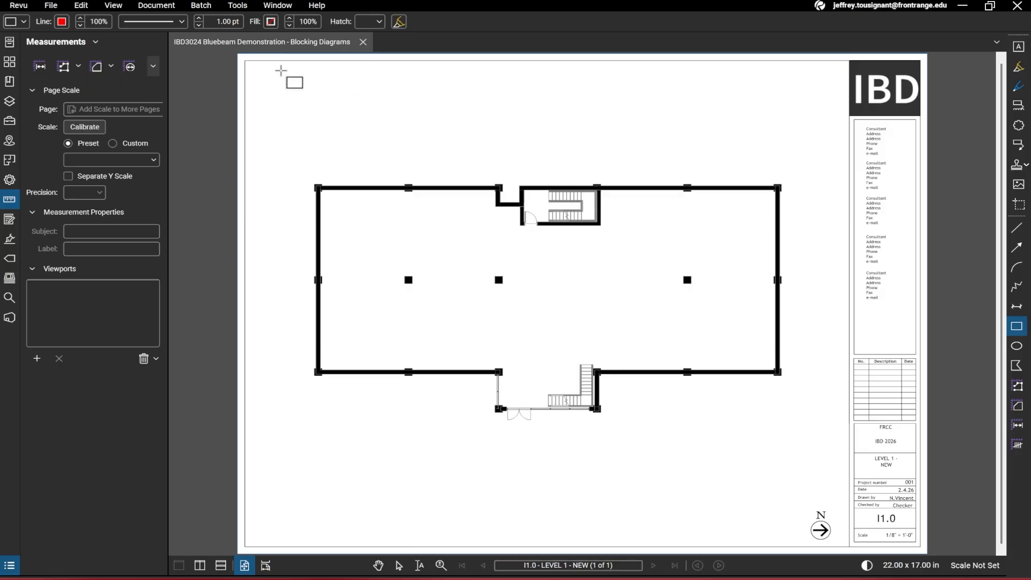
pyautogui.click(63, 24)
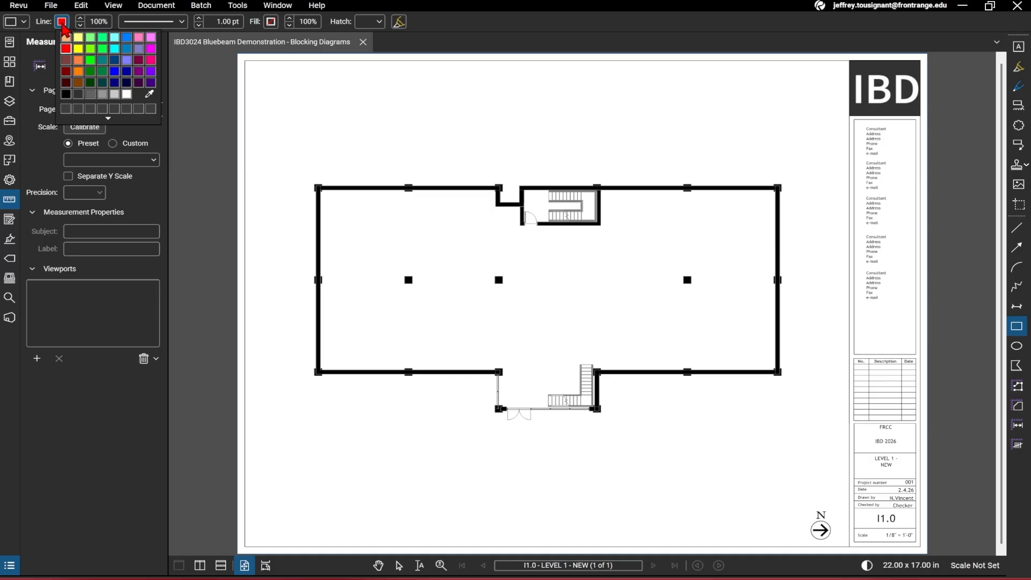
pyautogui.click(104, 50)
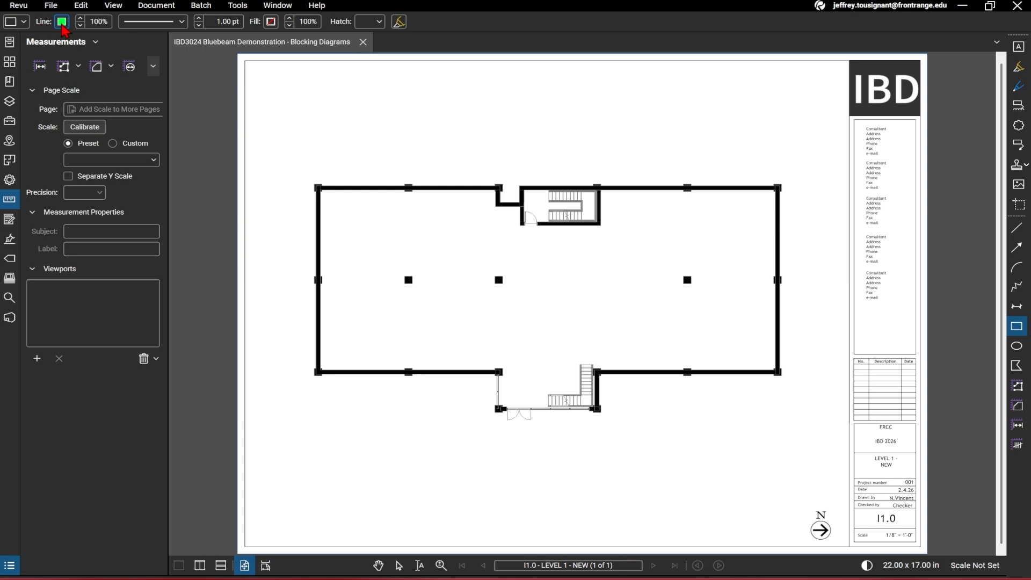
pyautogui.click(271, 21)
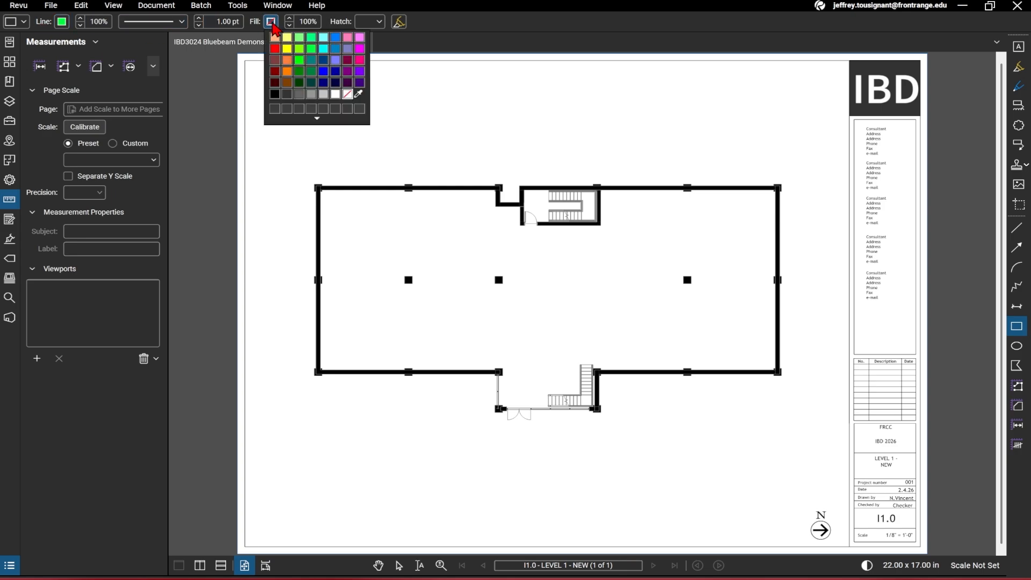
pyautogui.click(311, 50)
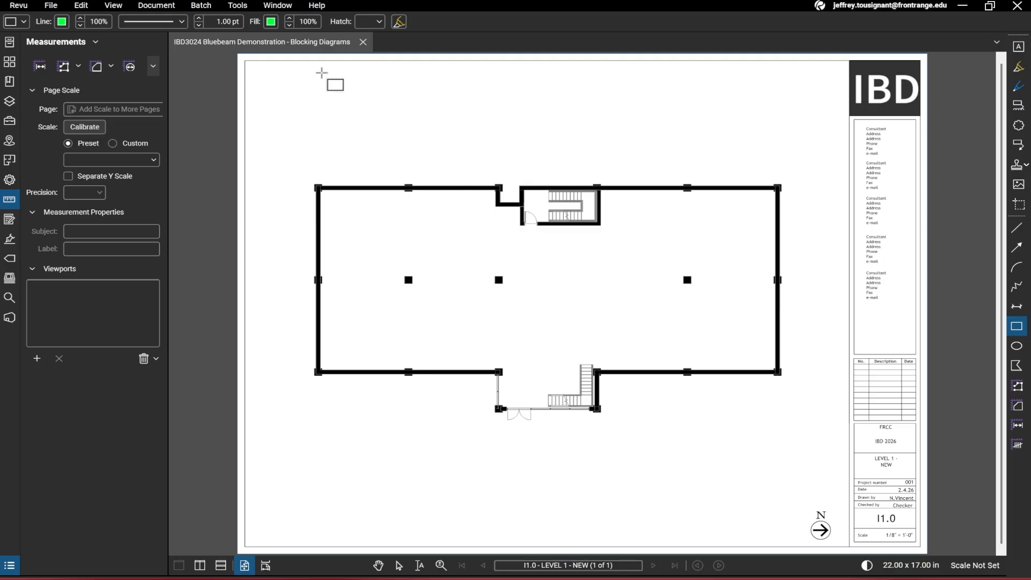
pyautogui.moveTo(322, 74); pyautogui.dragTo(345, 95)
pyautogui.click(375, 98)
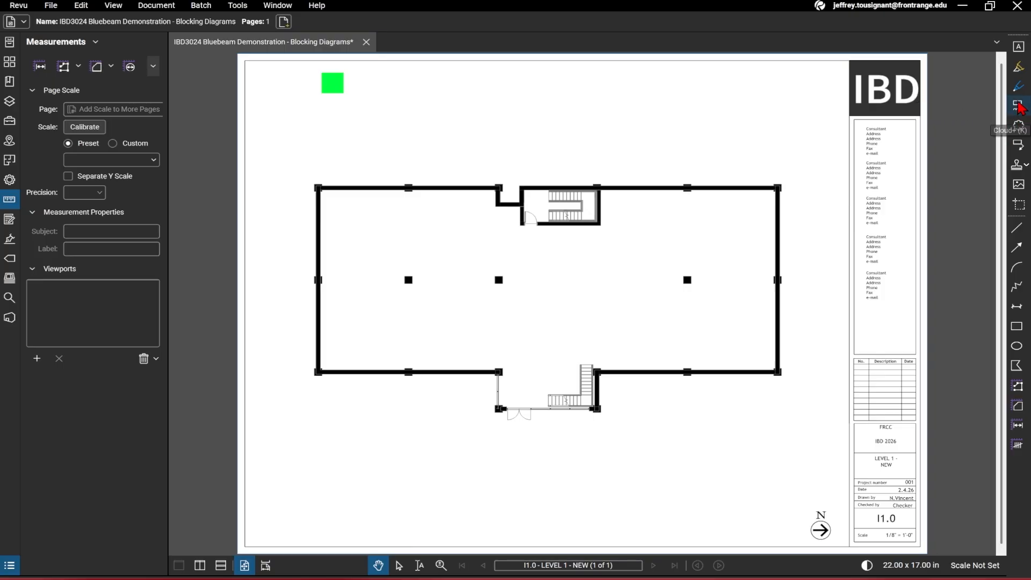
# Add a black text box reading RECEPTION beside the green square
pyautogui.click(1020, 48)
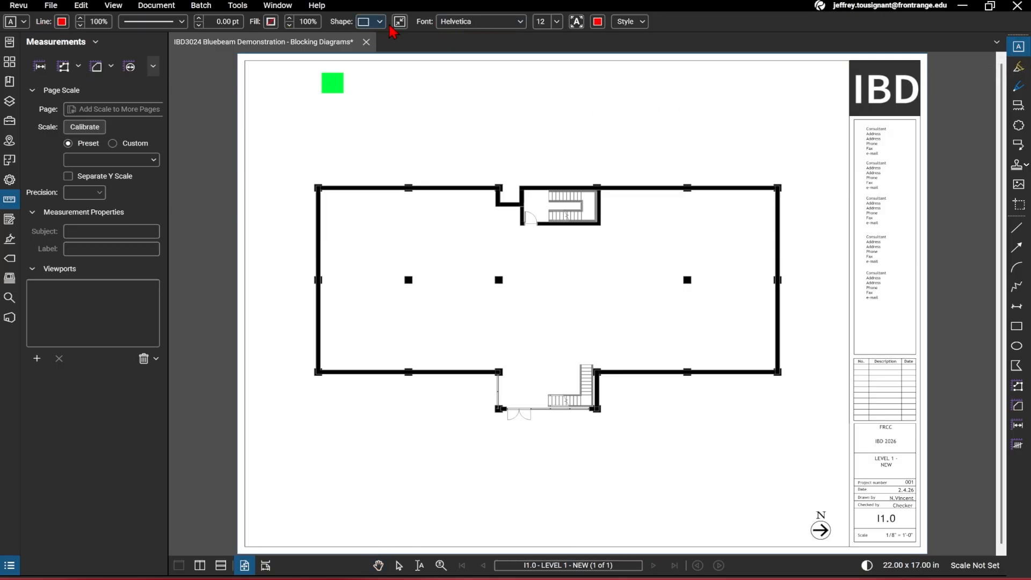
pyautogui.click(598, 21)
pyautogui.click(603, 91)
pyautogui.moveTo(357, 80); pyautogui.dragTo(426, 89)
pyautogui.press('Escape')
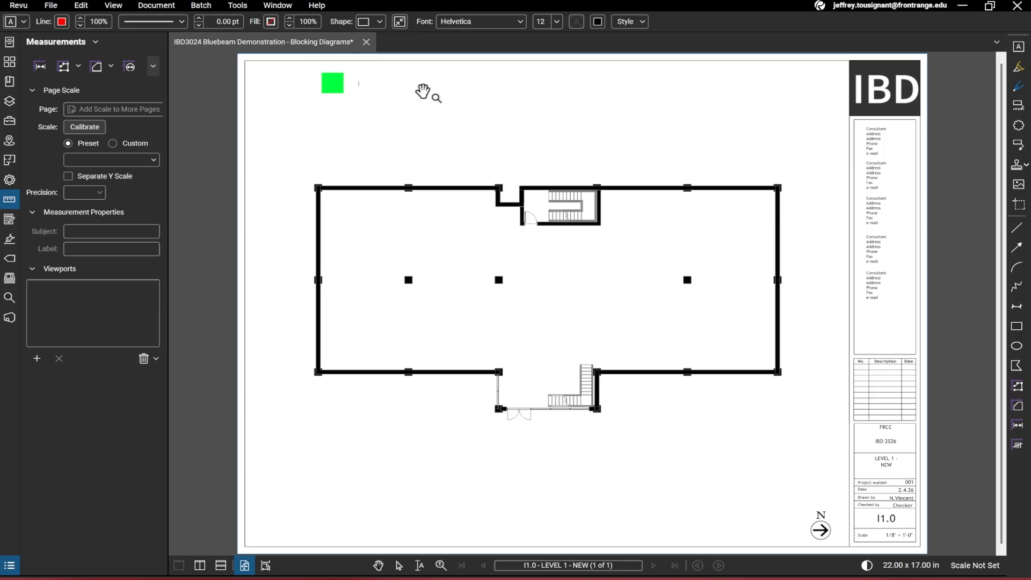
pyautogui.press('capslock')
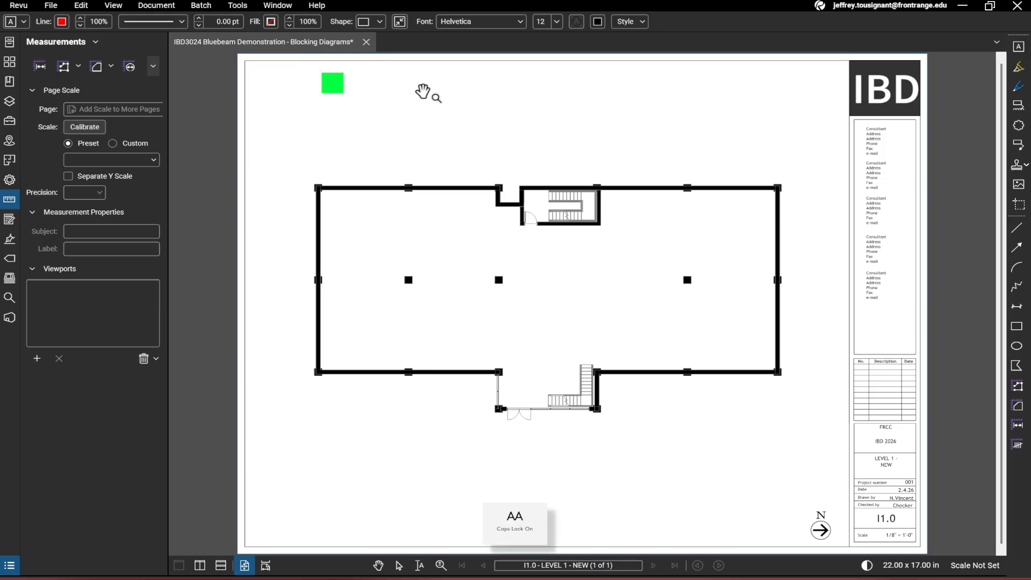
pyautogui.write('RECEPTION')
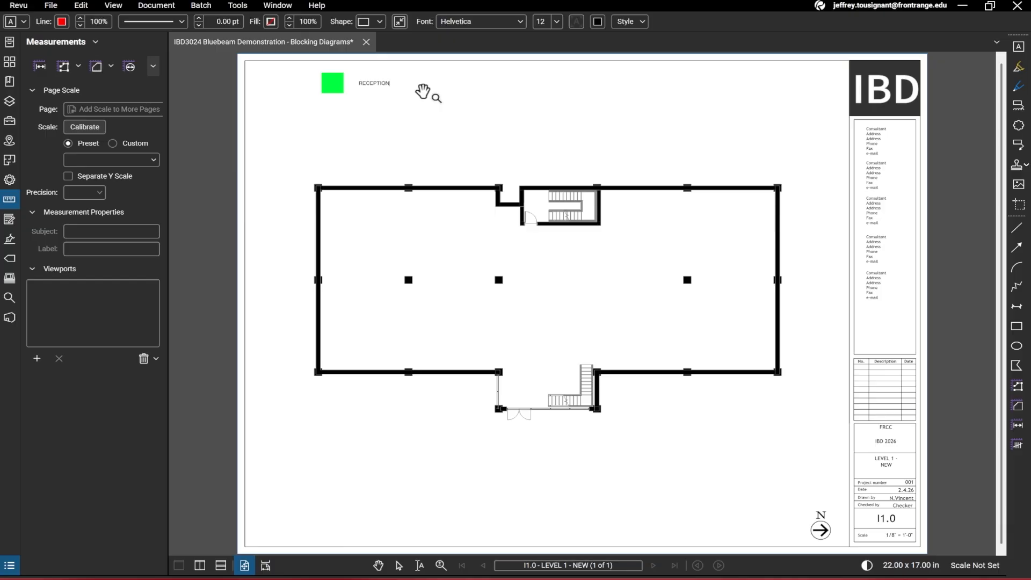
pyautogui.press('Escape')
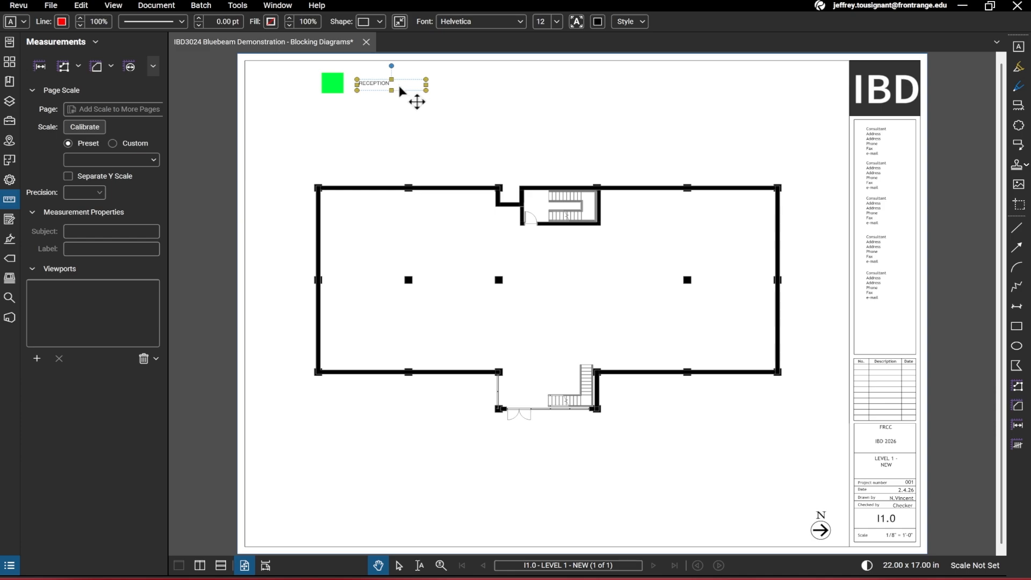
# Set the RECEPTION label's font size to 22 and nudge it next to the square
pyautogui.click(557, 22)
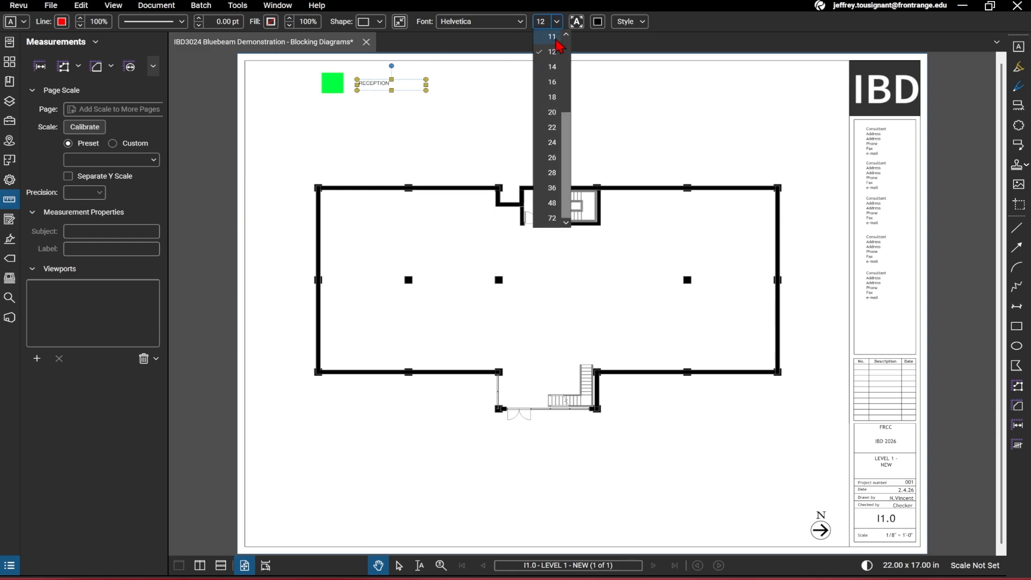
pyautogui.click(554, 129)
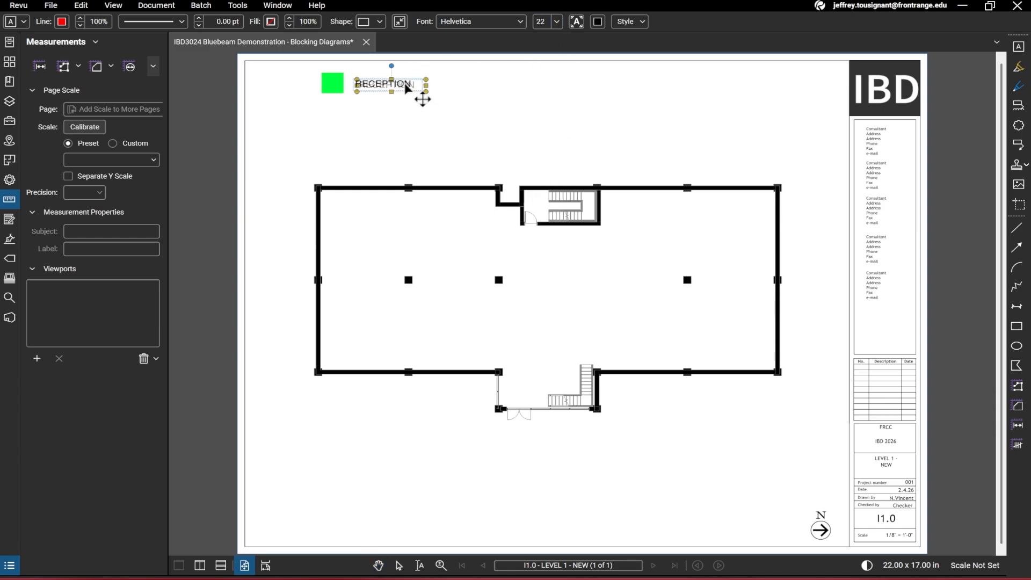
pyautogui.moveTo(405, 84); pyautogui.dragTo(402, 84)
pyautogui.click(479, 87)
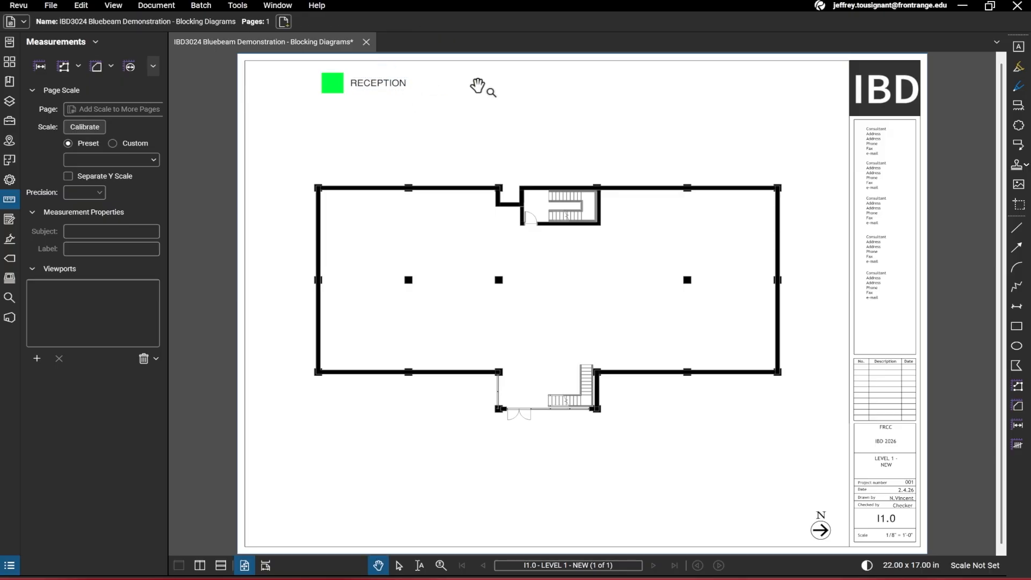
# Duplicate the green square and RECEPTION label directly below the original
pyautogui.click(395, 90)
pyautogui.click(320, 69)
pyautogui.press('v')
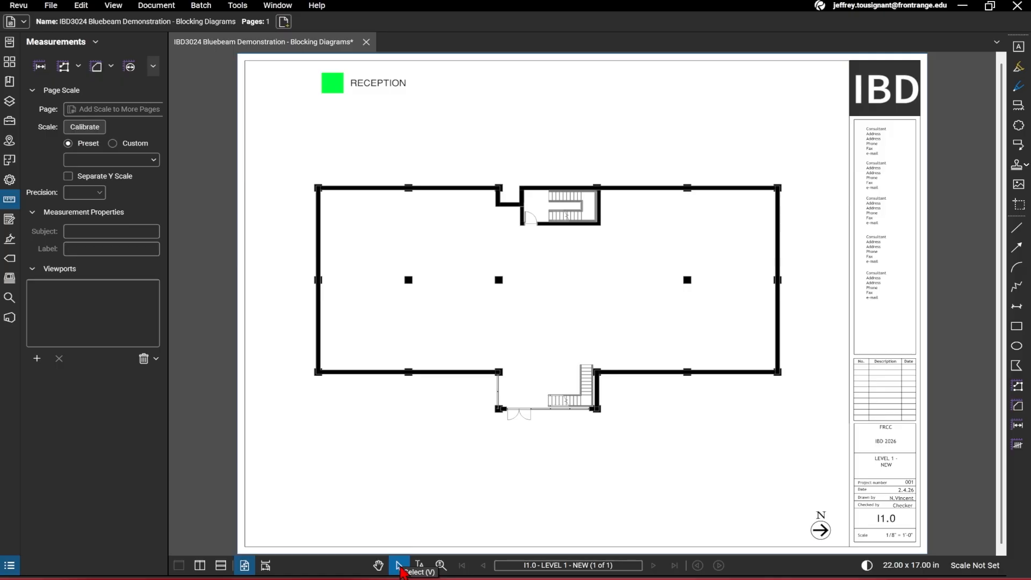
pyautogui.moveTo(299, 66); pyautogui.dragTo(482, 110)
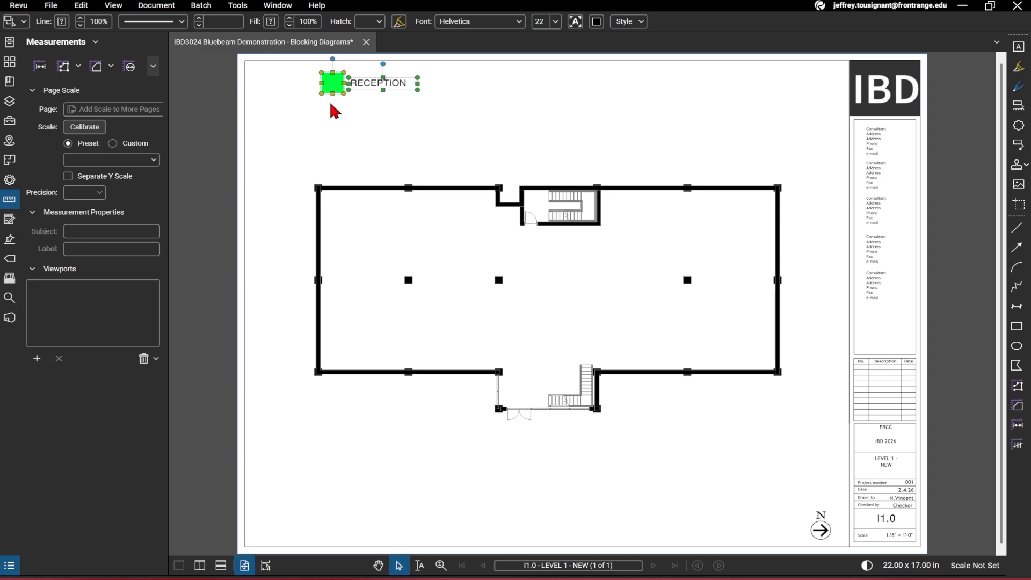
pyautogui.hotkey('ctrl', 'v')
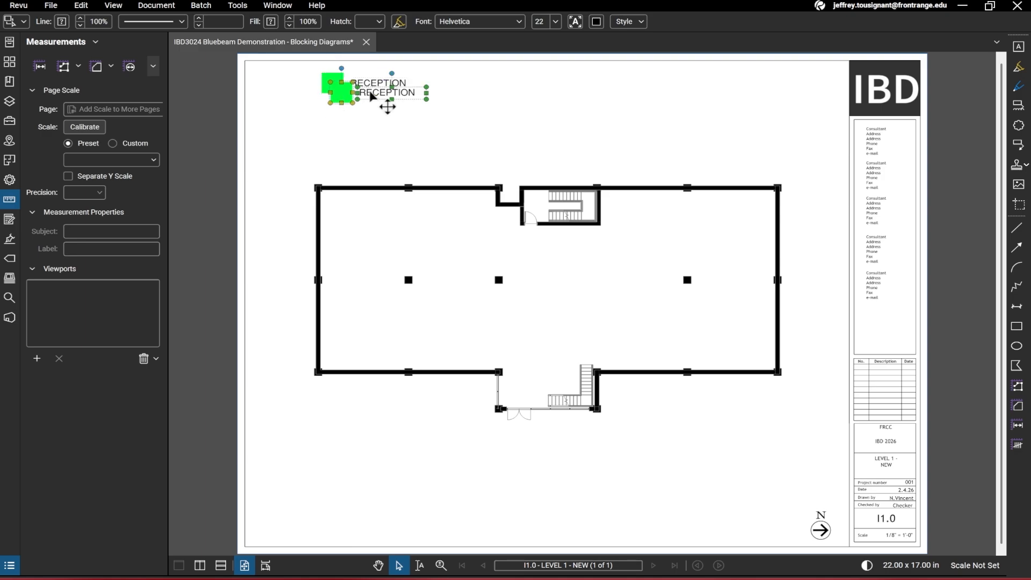
pyautogui.moveTo(375, 93); pyautogui.dragTo(367, 112)
pyautogui.click(438, 96)
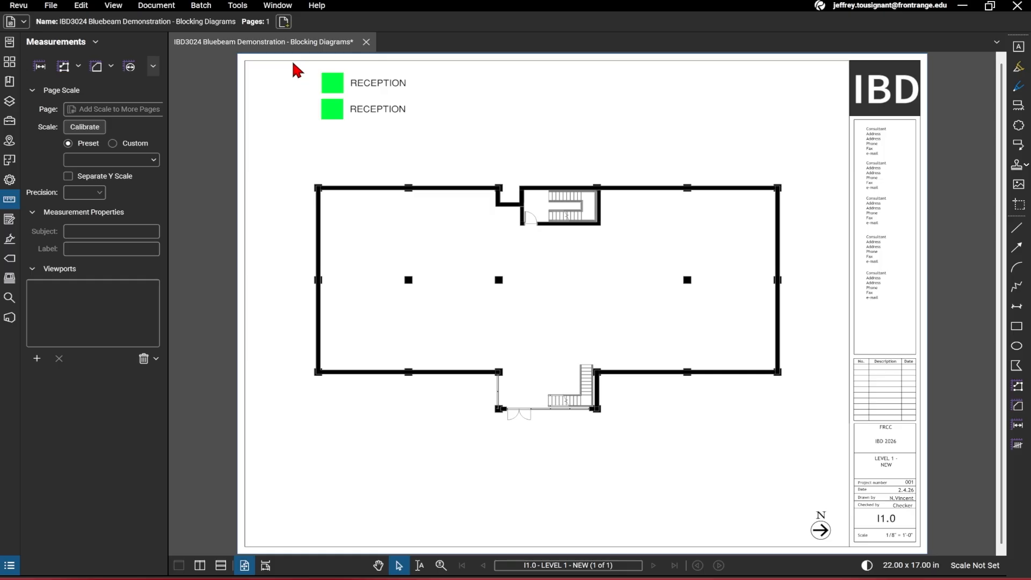
# Duplicate both square-and-label entries below to make a column of four
pyautogui.moveTo(292, 59); pyautogui.dragTo(450, 127)
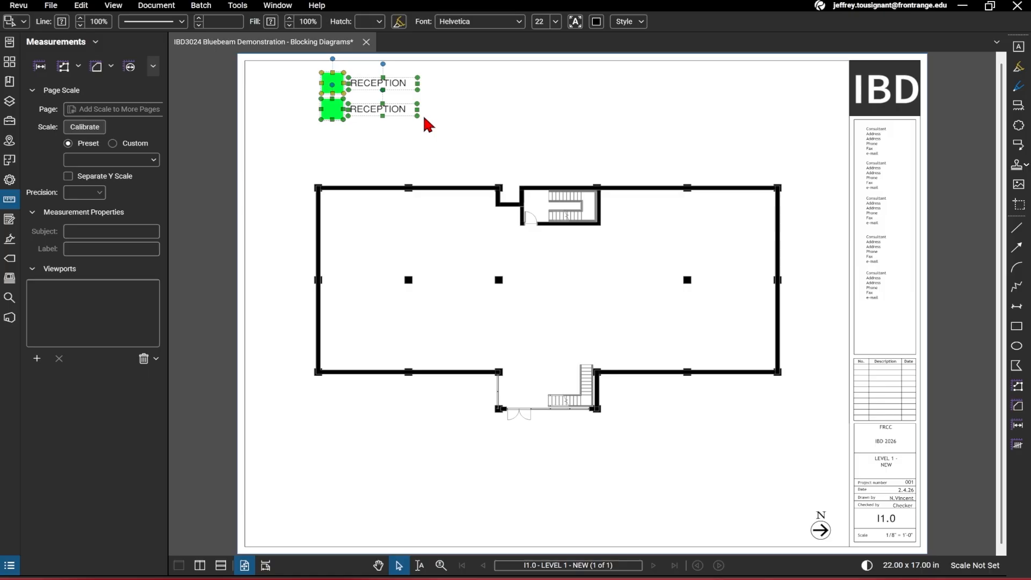
pyautogui.hotkey('ctrl', 'v')
pyautogui.moveTo(460, 111); pyautogui.dragTo(363, 165)
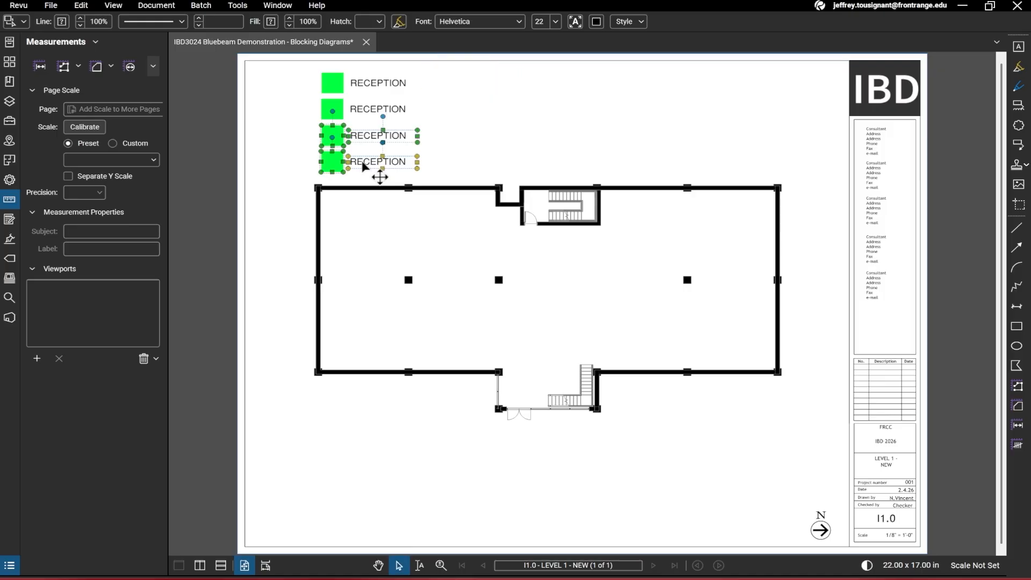
pyautogui.click(301, 108)
# Copy the column of four entries and place it as a second column to the right
pyautogui.moveTo(289, 59); pyautogui.dragTo(442, 193)
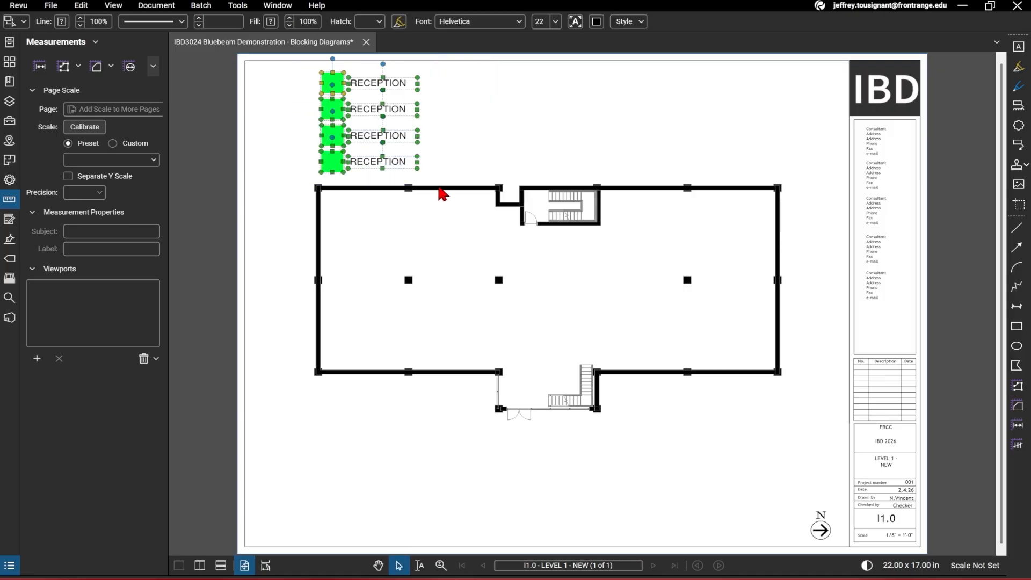
pyautogui.hotkey('ctrl', 'c')
pyautogui.hotkey('ctrl', 'v')
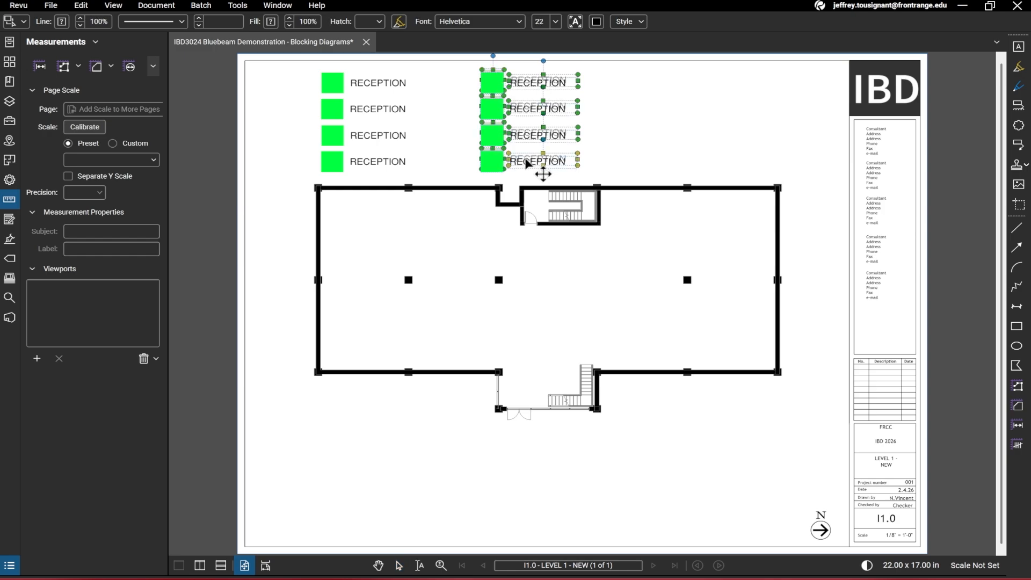
pyautogui.click(532, 161)
pyautogui.click(613, 137)
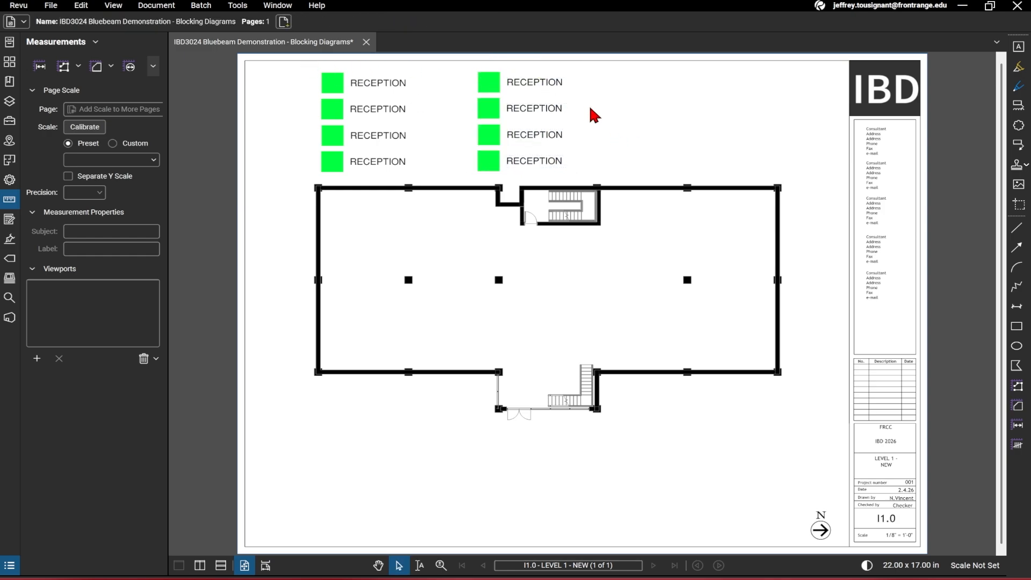
# Paste another copy of the four entries as a third column further right
pyautogui.hotkey('ctrl', 'v')
pyautogui.moveTo(626, 102); pyautogui.dragTo(661, 164)
pyautogui.click(756, 156)
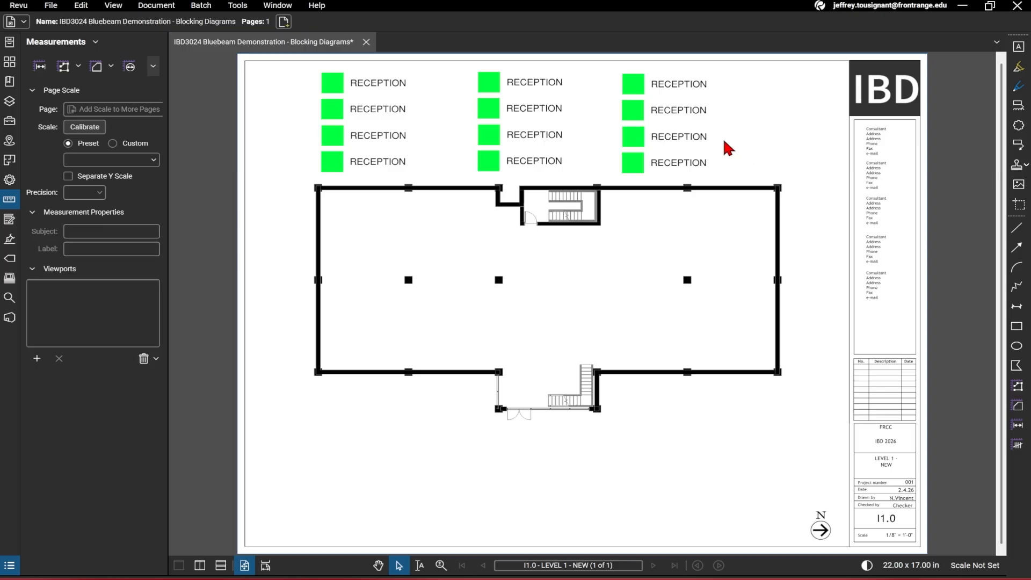
# Change the second square's line and fill colours to red
pyautogui.click(338, 115)
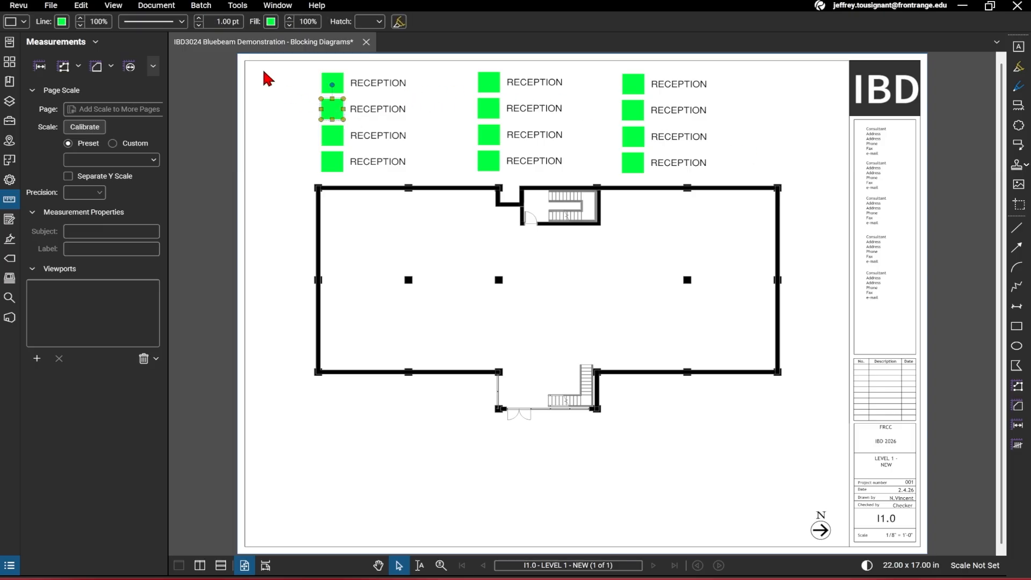
pyautogui.click(62, 22)
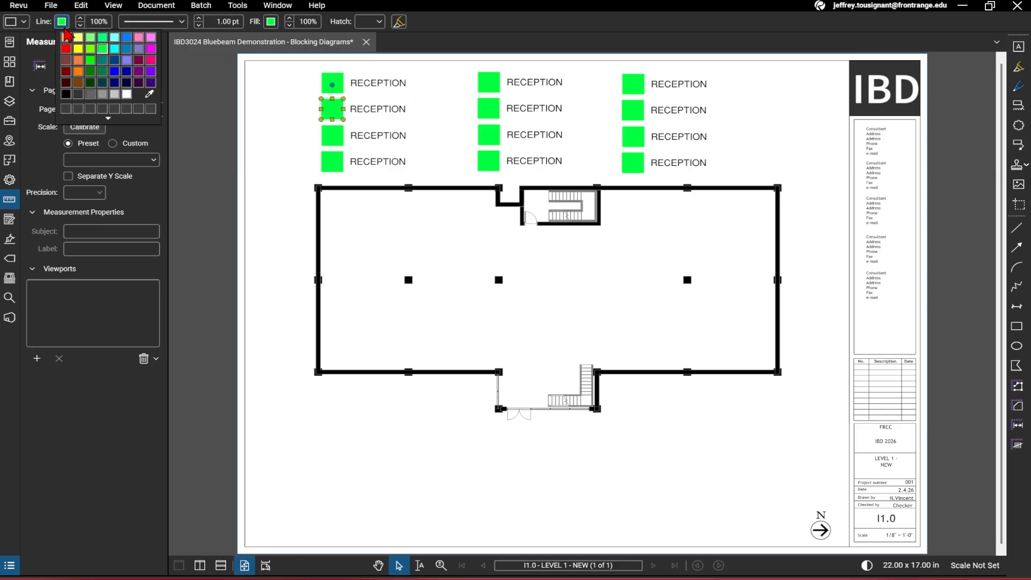
pyautogui.click(69, 48)
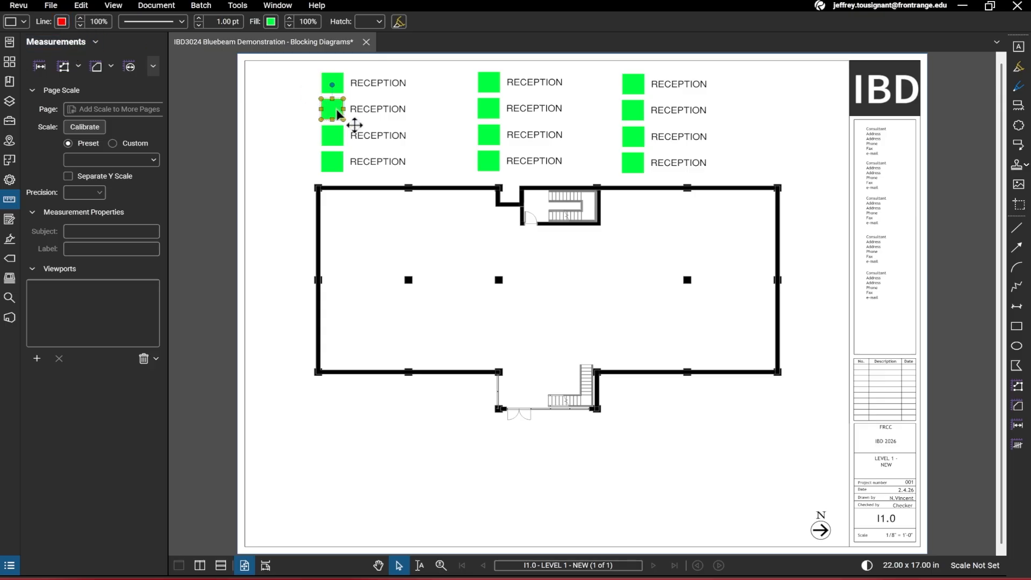
pyautogui.click(62, 23)
pyautogui.click(271, 22)
pyautogui.click(271, 22)
pyautogui.click(275, 49)
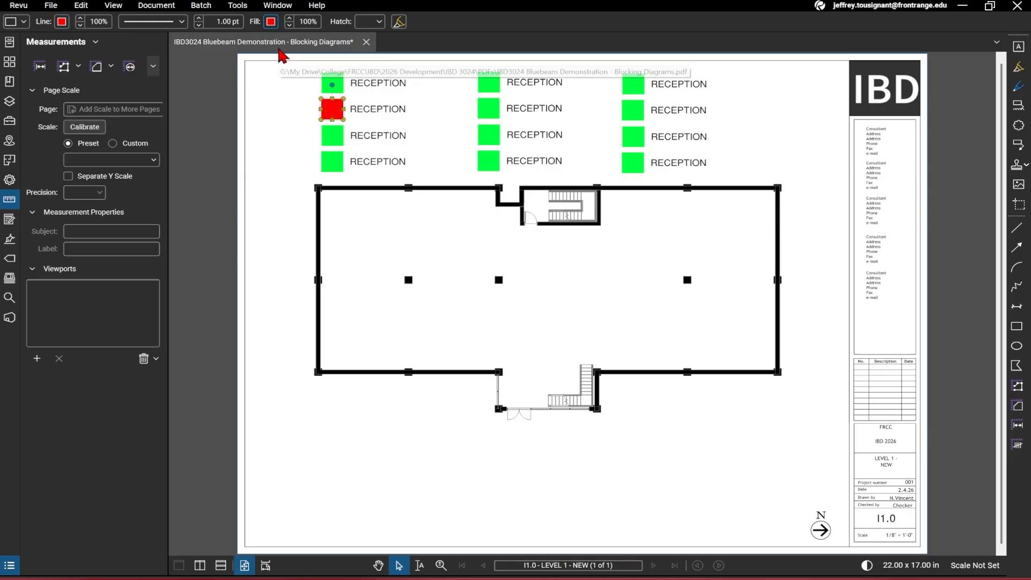
pyautogui.press('Escape')
# Change the third square's line and fill colours to blue
pyautogui.click(332, 135)
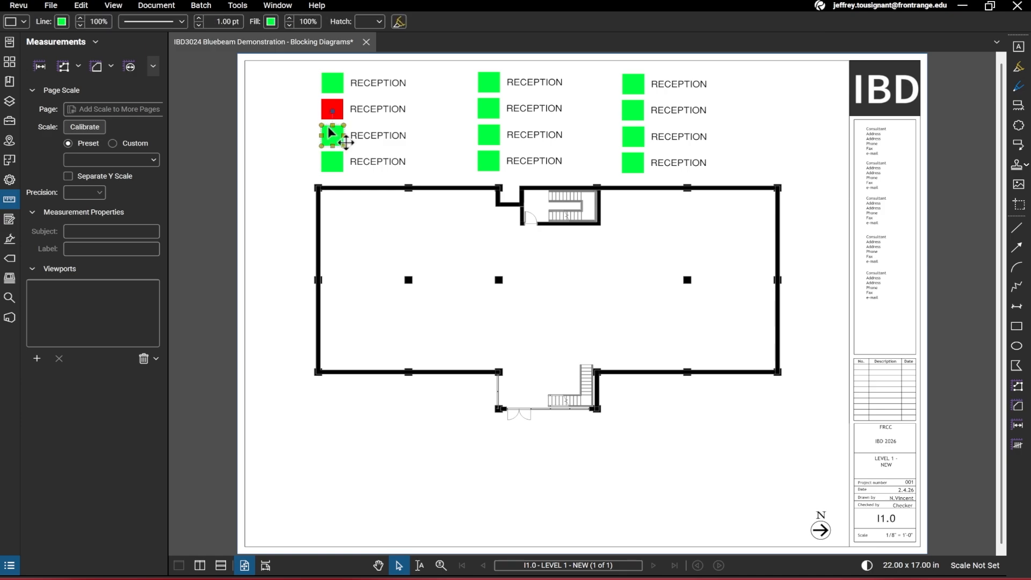
pyautogui.click(62, 22)
pyautogui.click(114, 71)
pyautogui.click(271, 21)
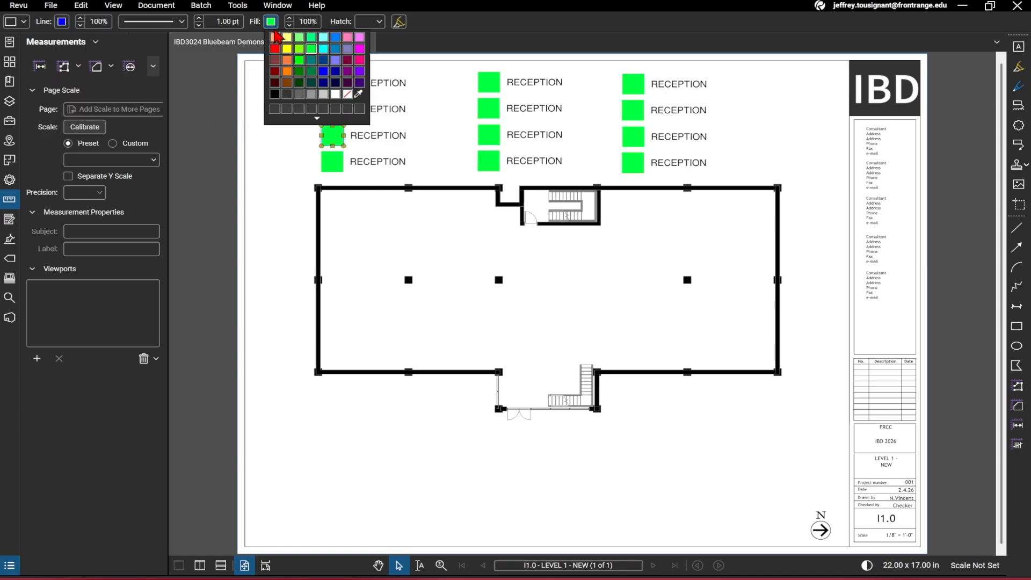
pyautogui.click(323, 72)
# Change the fourth square's line and fill colours to magenta
pyautogui.click(329, 161)
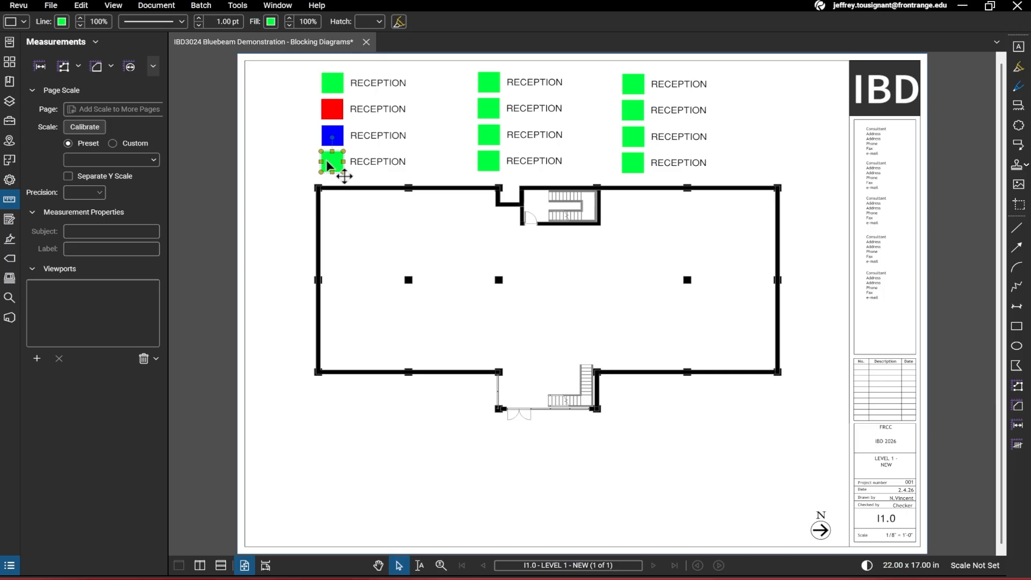
pyautogui.click(62, 22)
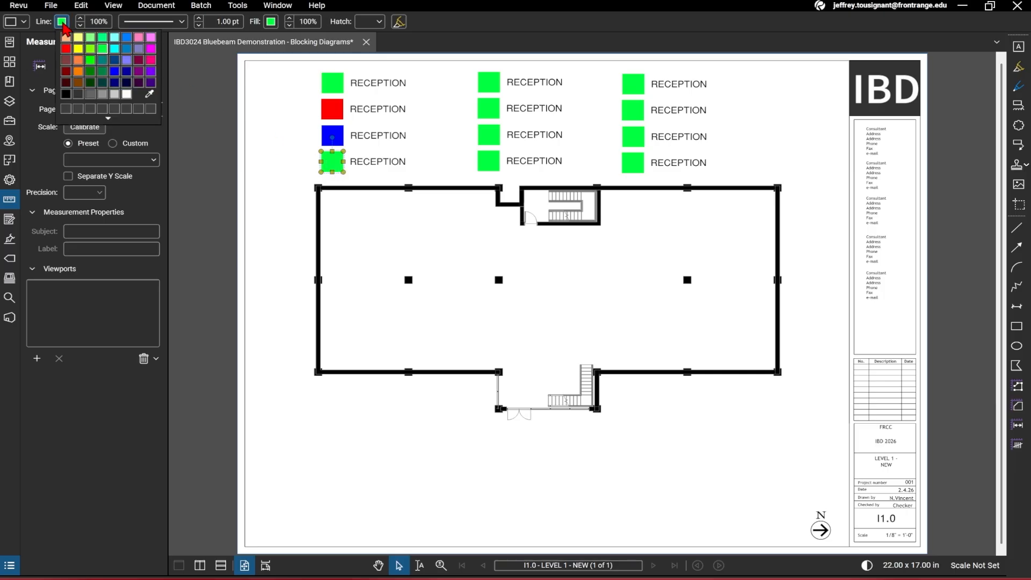
pyautogui.click(151, 60)
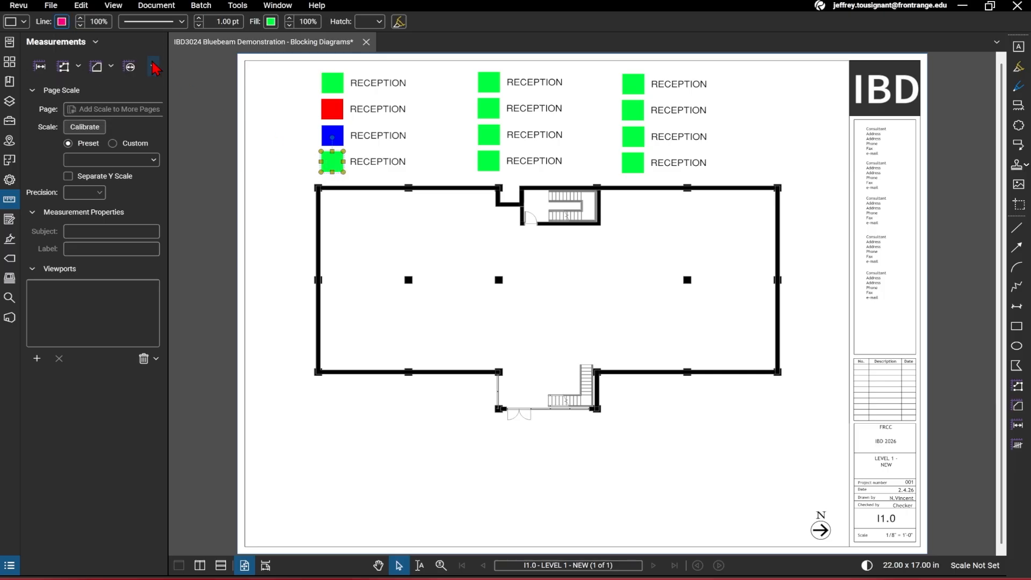
pyautogui.click(271, 22)
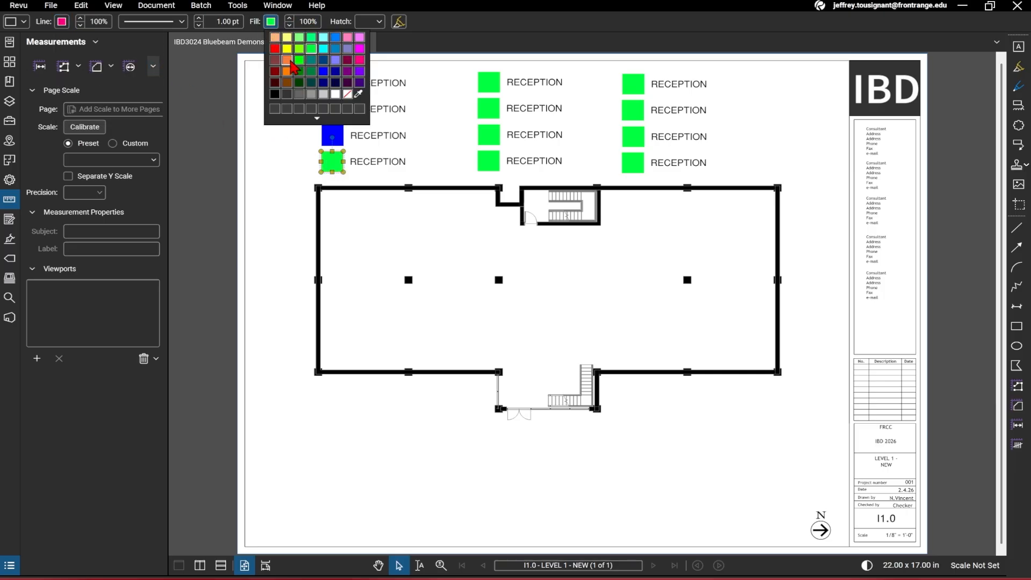
pyautogui.click(359, 59)
pyautogui.click(441, 124)
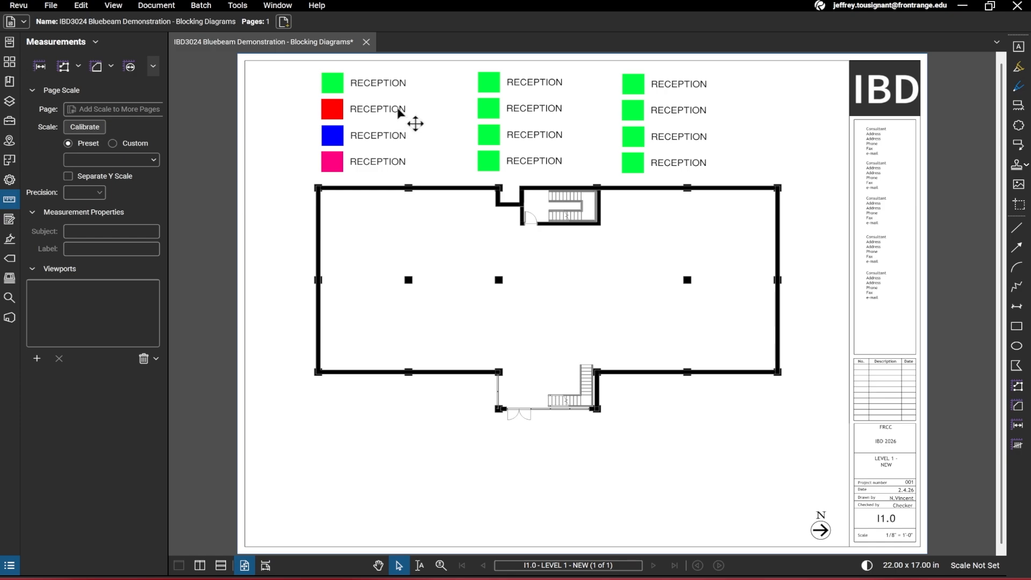
# Rename the second label to WAITING AREA and widen its text box to fit on one line
pyautogui.click(388, 109)
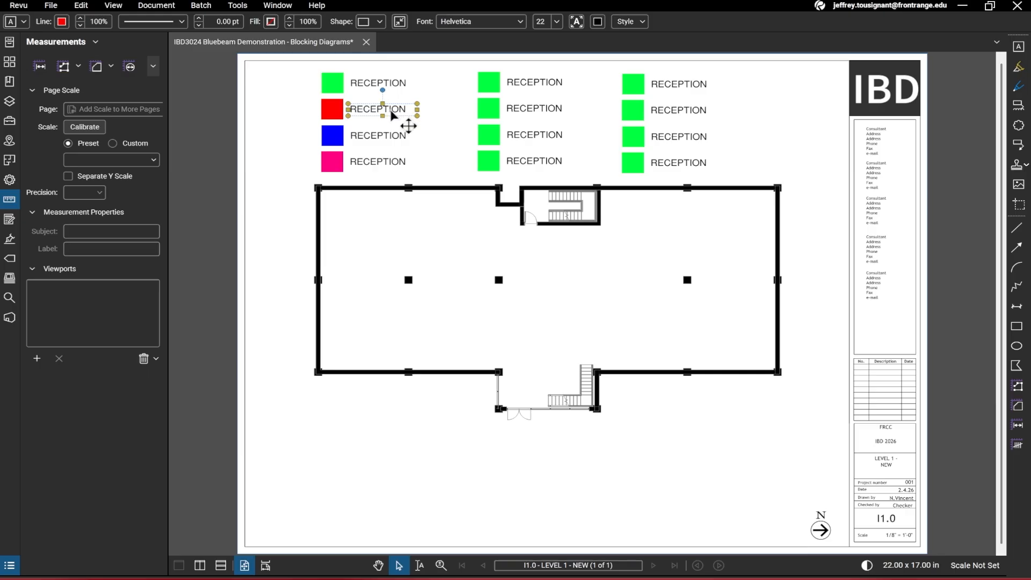
pyautogui.doubleClick(390, 110)
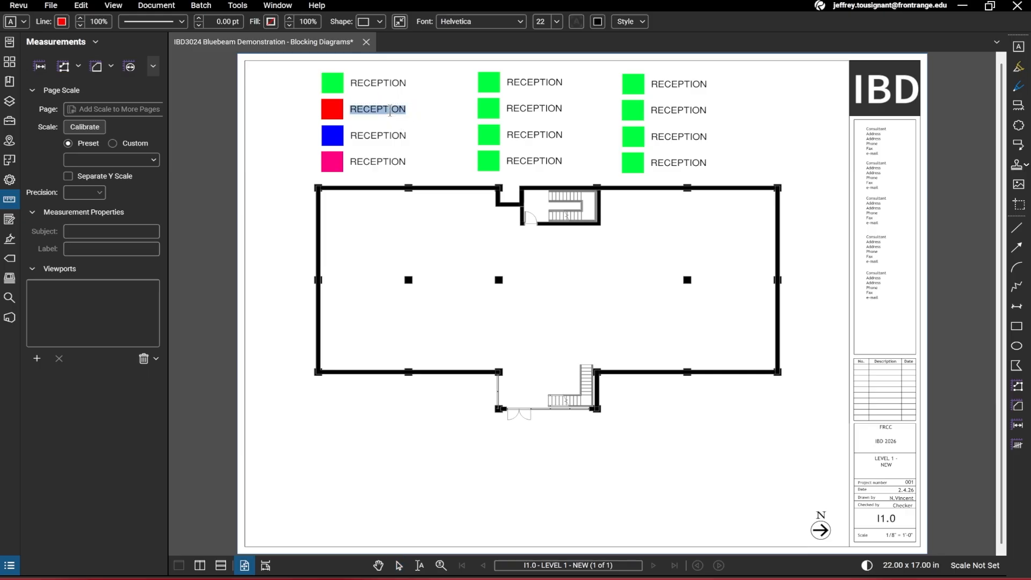
pyautogui.write('WAITING AREA')
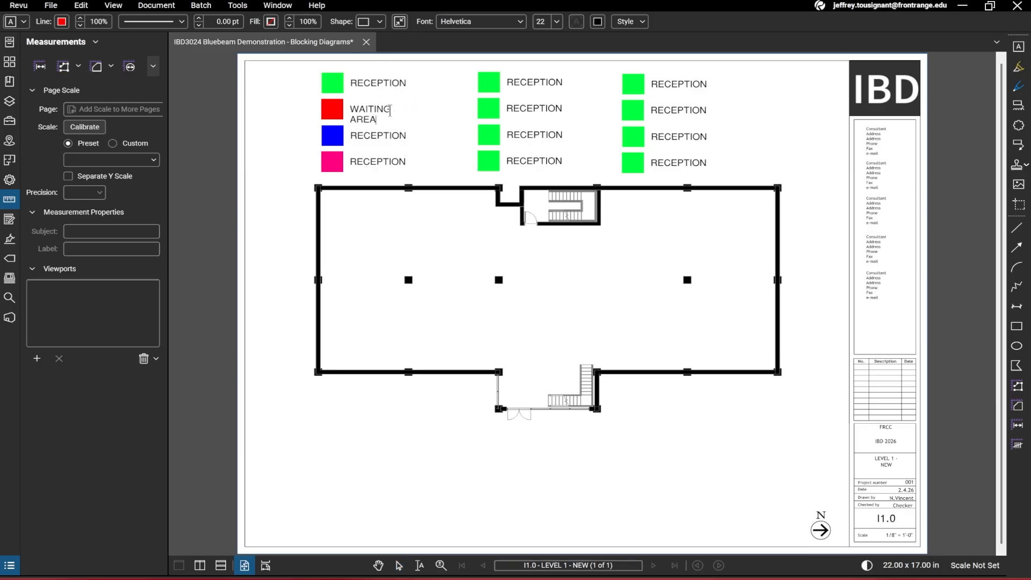
pyautogui.click(418, 123)
pyautogui.moveTo(418, 114); pyautogui.dragTo(436, 117)
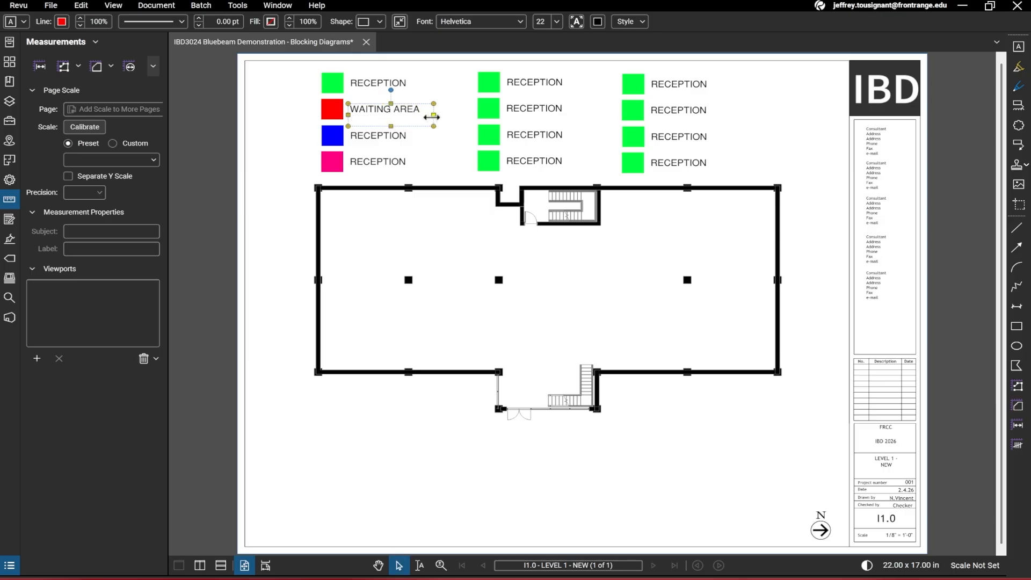
pyautogui.click(407, 141)
# Rename the third label ADMIN and the fourth label TOILETS
pyautogui.doubleClick(394, 136)
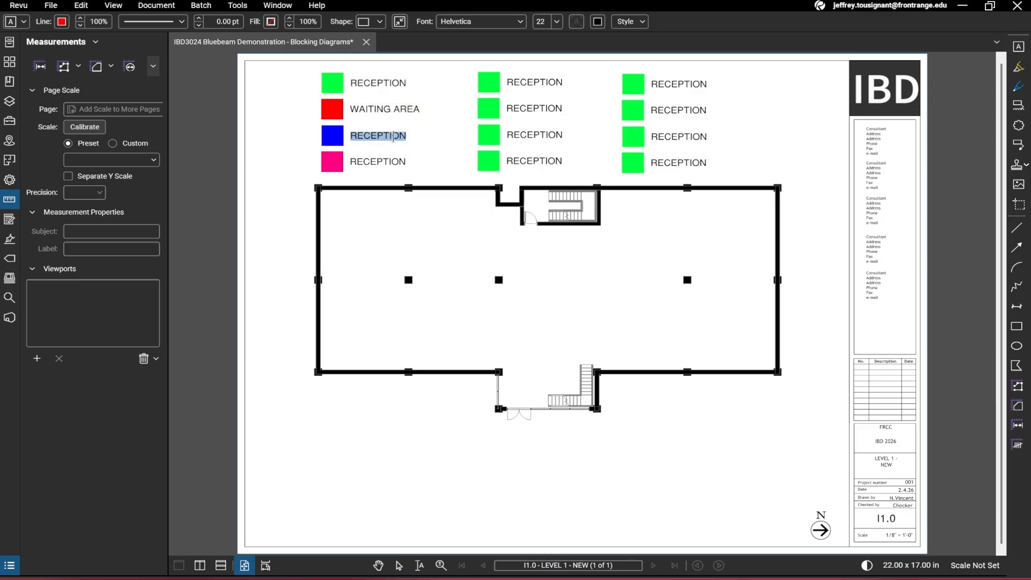
pyautogui.write('ADMIN')
pyautogui.doubleClick(396, 163)
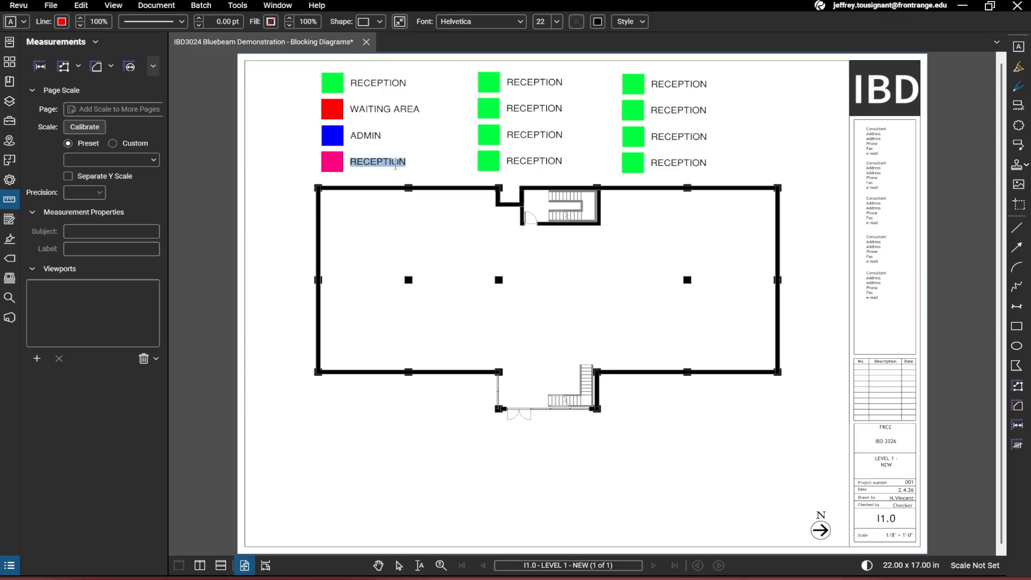
pyautogui.write('TOILETS')
pyautogui.click(290, 125)
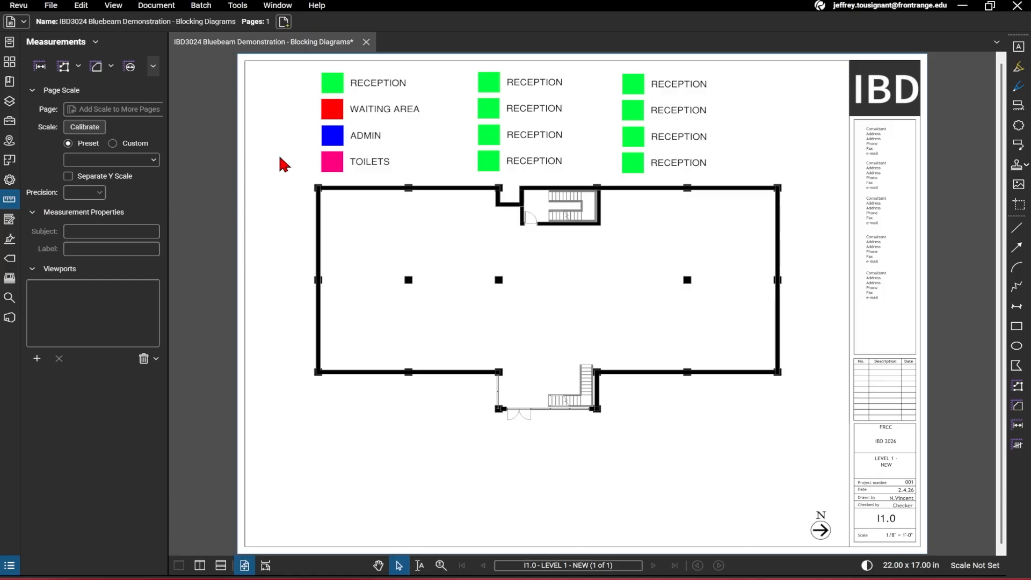
pyautogui.click(53, 11)
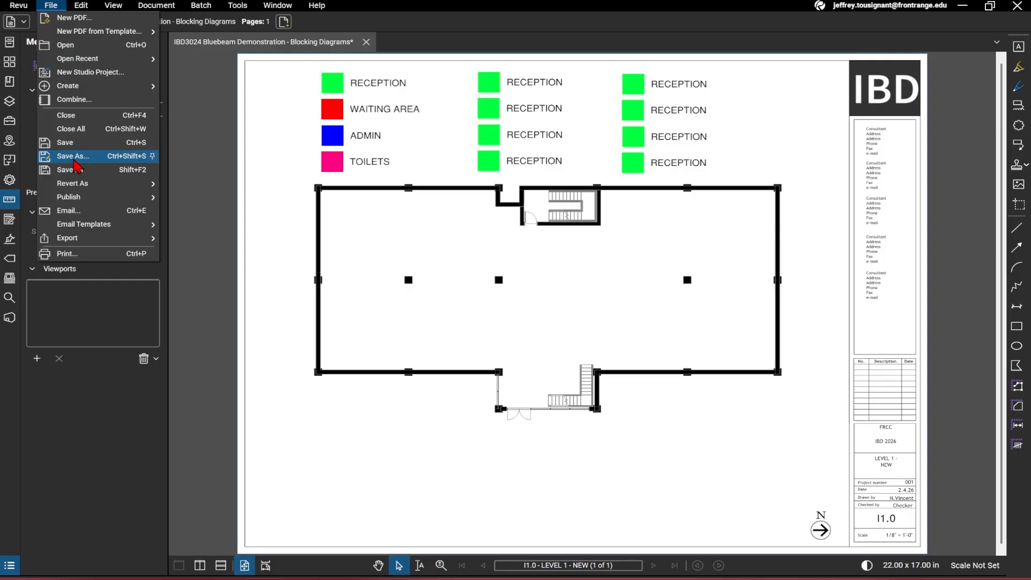
pyautogui.click(284, 266)
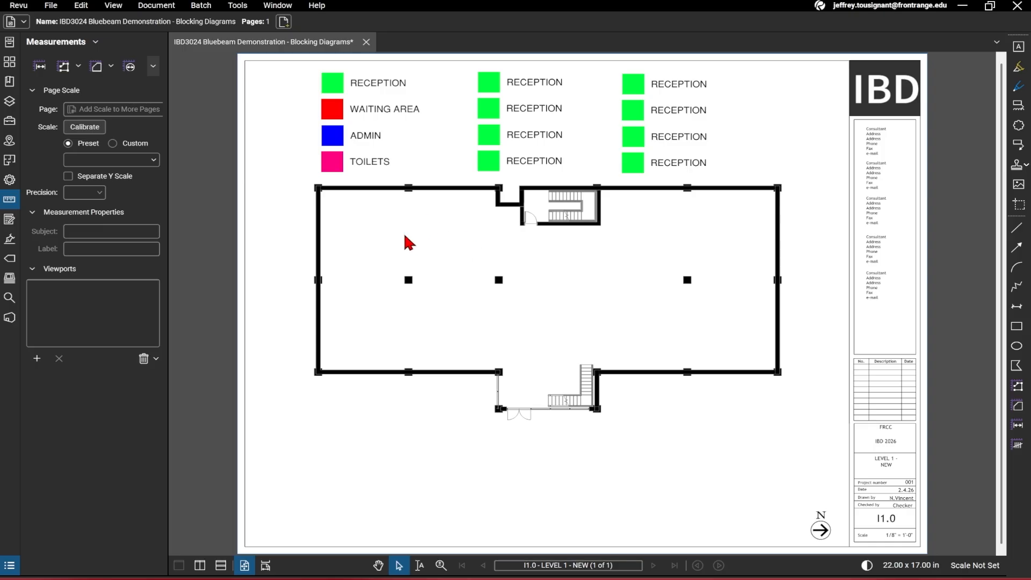
# Paste a copy of the green reception square and stretch it into a block over the entrance area at the lower stair
pyautogui.click(338, 92)
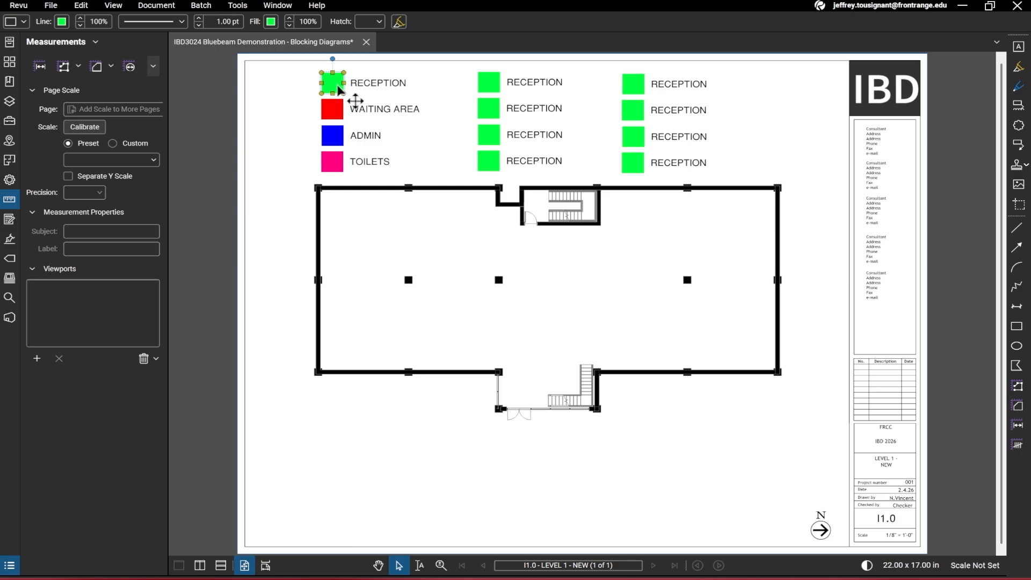
pyautogui.hotkey('ctrl', 'v')
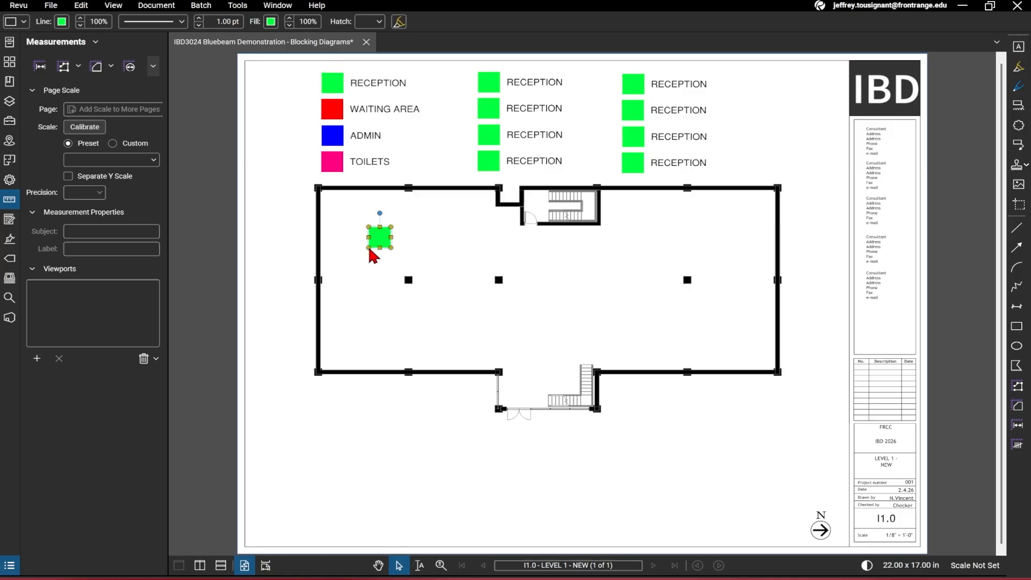
pyautogui.moveTo(399, 253); pyautogui.dragTo(580, 379)
pyautogui.moveTo(570, 362); pyautogui.dragTo(594, 404)
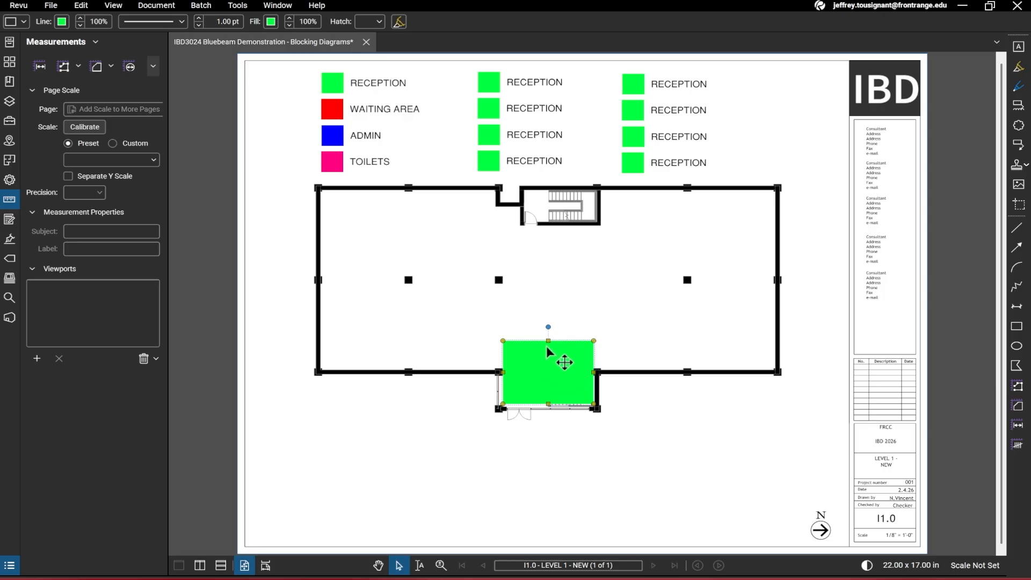
pyautogui.moveTo(548, 341)
pyautogui.mouseDown()
pyautogui.moveTo(548, 362)
pyautogui.moveTo(551, 332)
pyautogui.mouseUp()
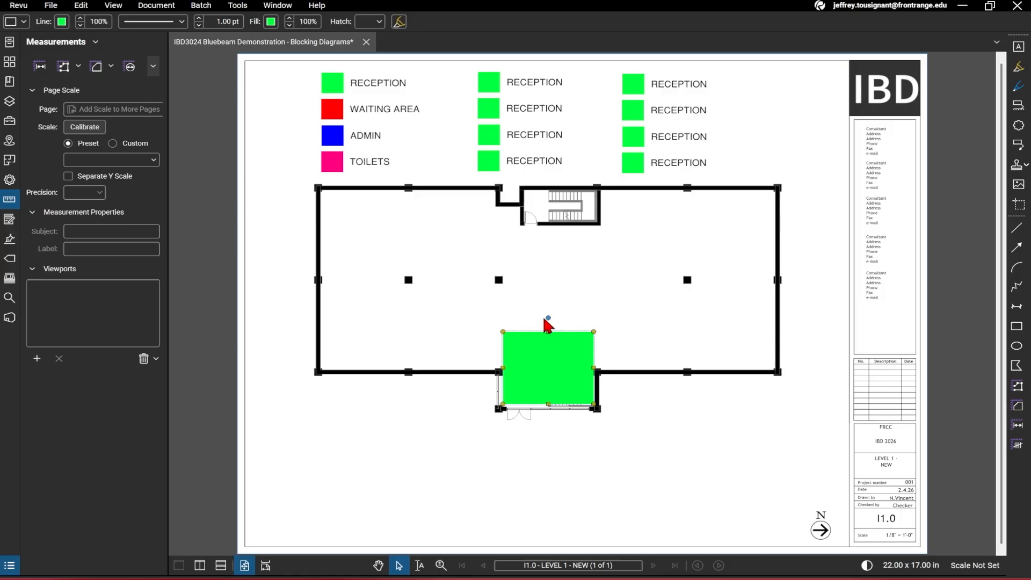
# Try to paste and stretch red copies of the waiting-area square beside the reception block
pyautogui.click(334, 113)
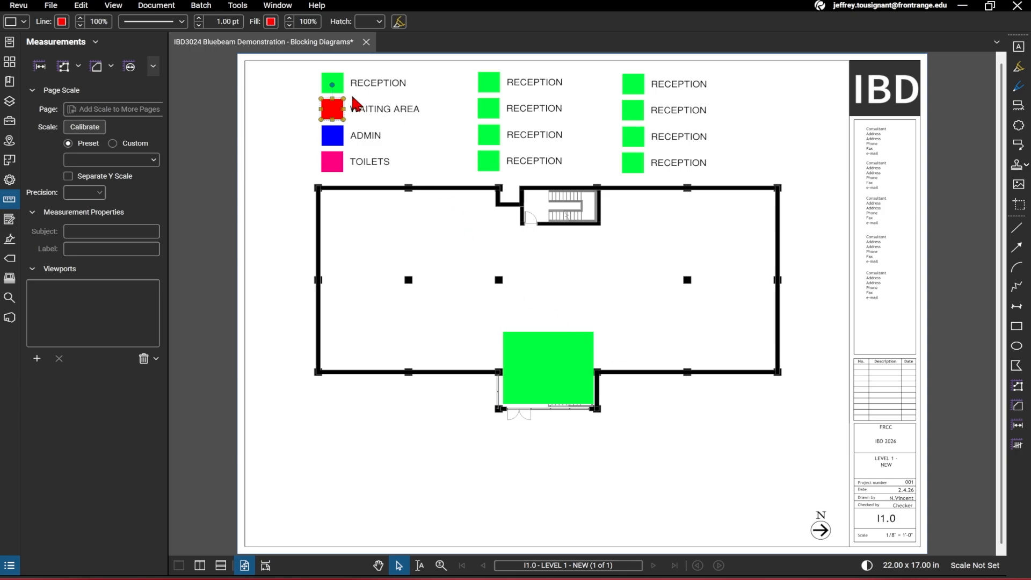
pyautogui.click(352, 130)
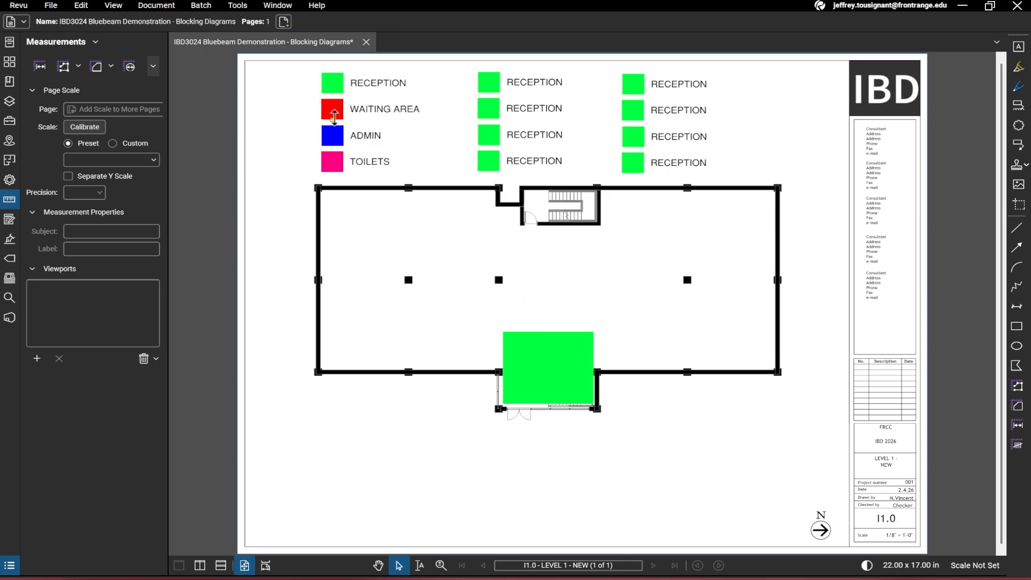
pyautogui.click(334, 115)
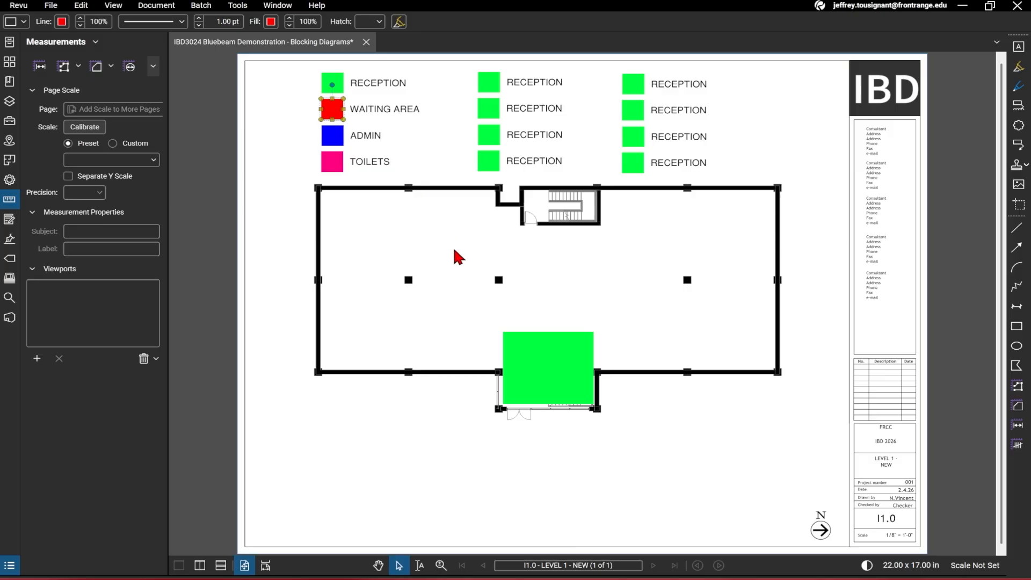
pyautogui.hotkey('ctrl', 'v')
pyautogui.moveTo(507, 280); pyautogui.dragTo(520, 323)
pyautogui.hotkey('ctrl', 'v')
pyautogui.moveTo(647, 336); pyautogui.dragTo(628, 311)
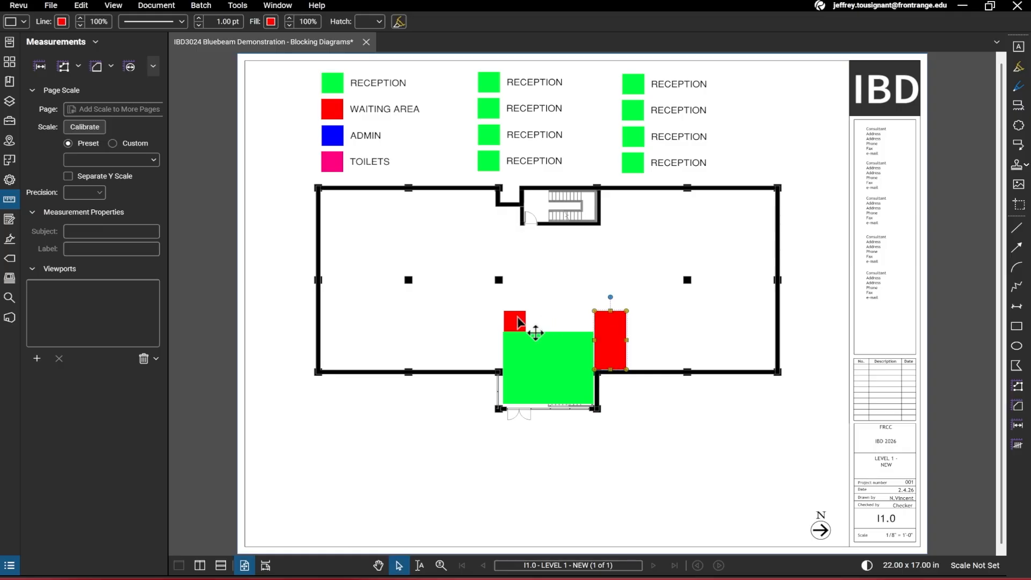
pyautogui.click(515, 321)
pyautogui.moveTo(526, 322); pyautogui.dragTo(595, 323)
pyautogui.click(648, 382)
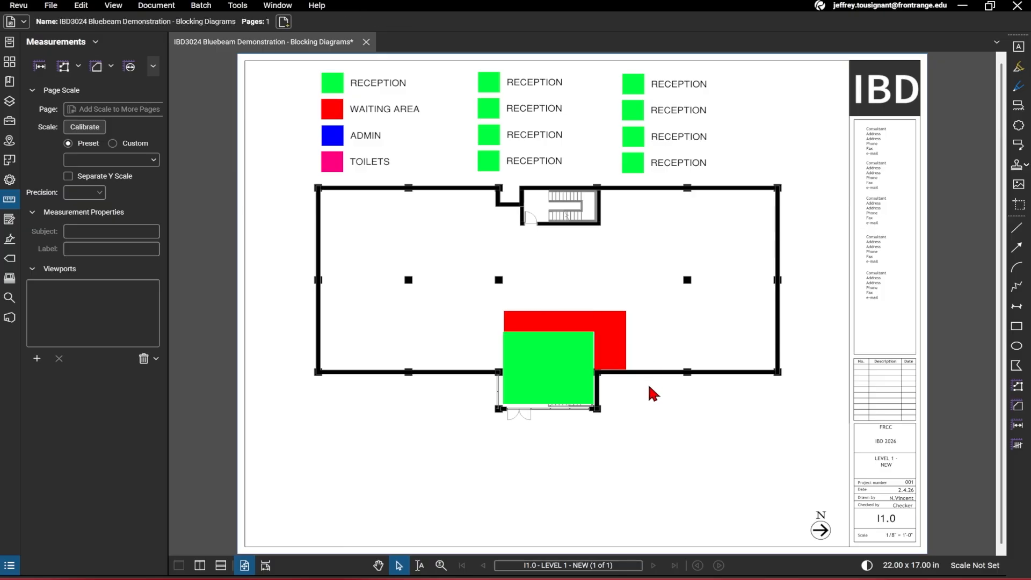
pyautogui.click(583, 321)
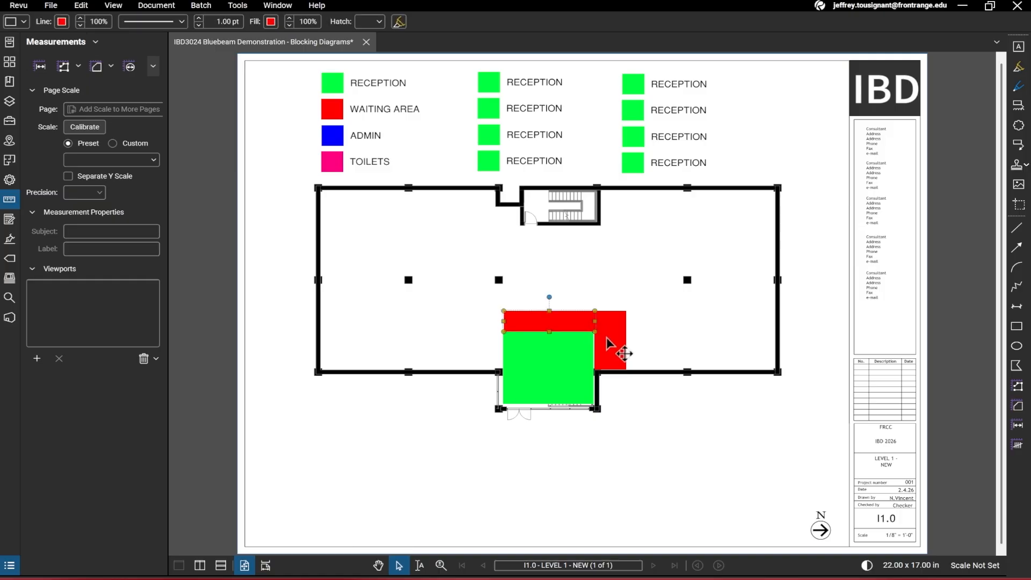
pyautogui.hotkey('ctrl', 'z')
pyautogui.hotkey('ctrl', 'z')
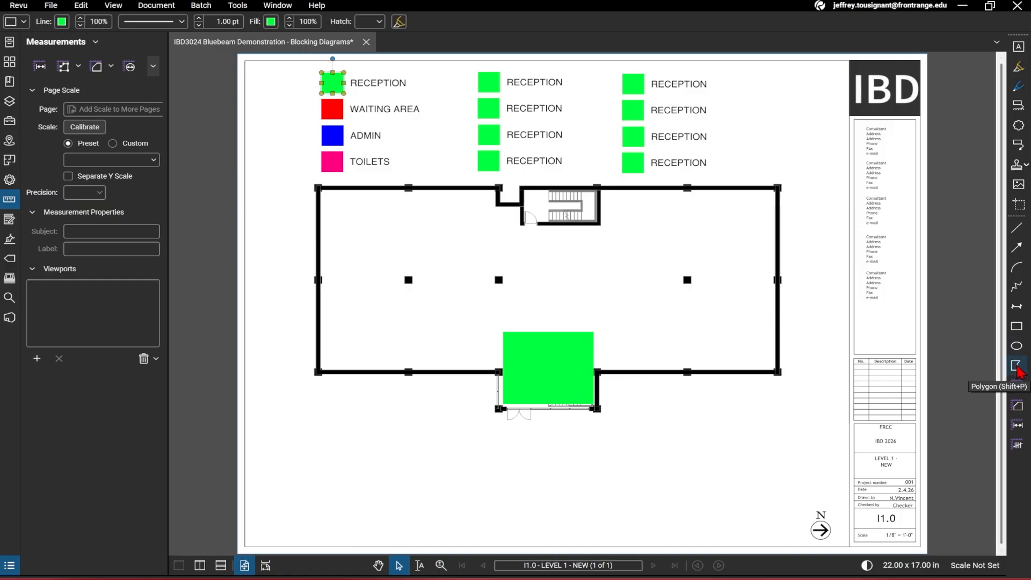
# Start the Polygon tool and set its line and fill colours to the waiting-area red with the eyedropper
pyautogui.click(1017, 366)
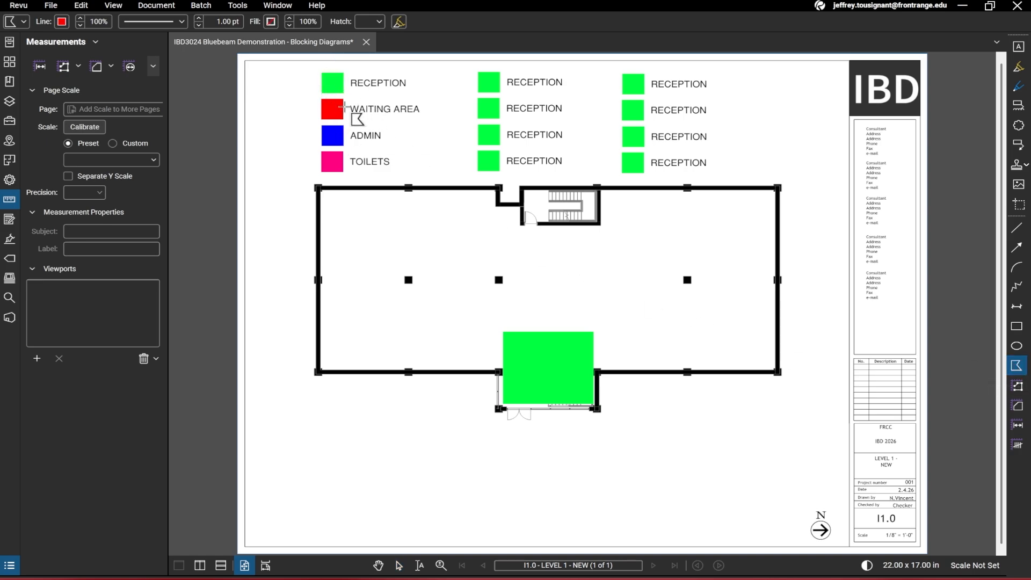
pyautogui.click(63, 23)
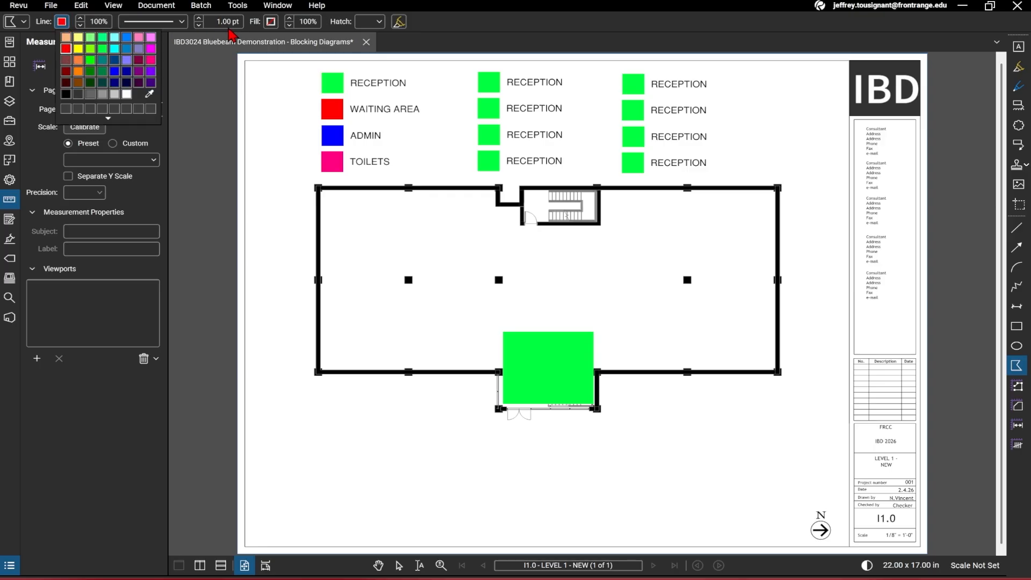
pyautogui.click(272, 26)
pyautogui.click(272, 23)
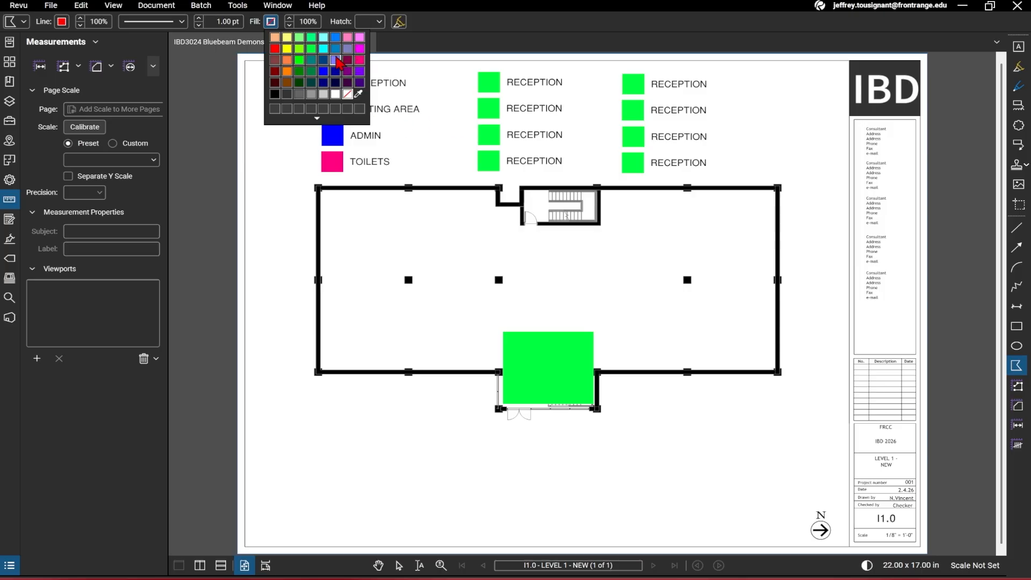
pyautogui.click(65, 24)
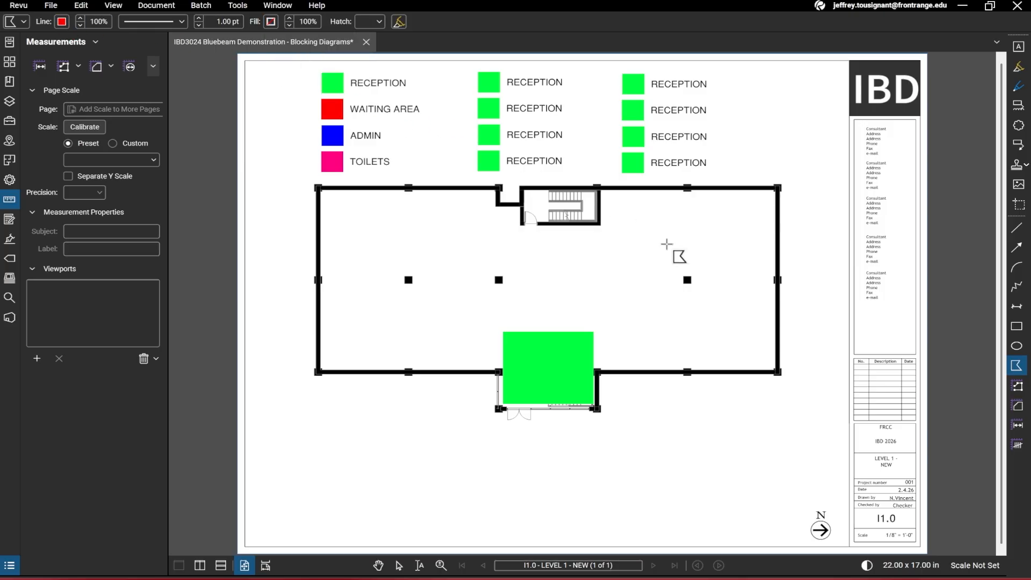
pyautogui.click(62, 21)
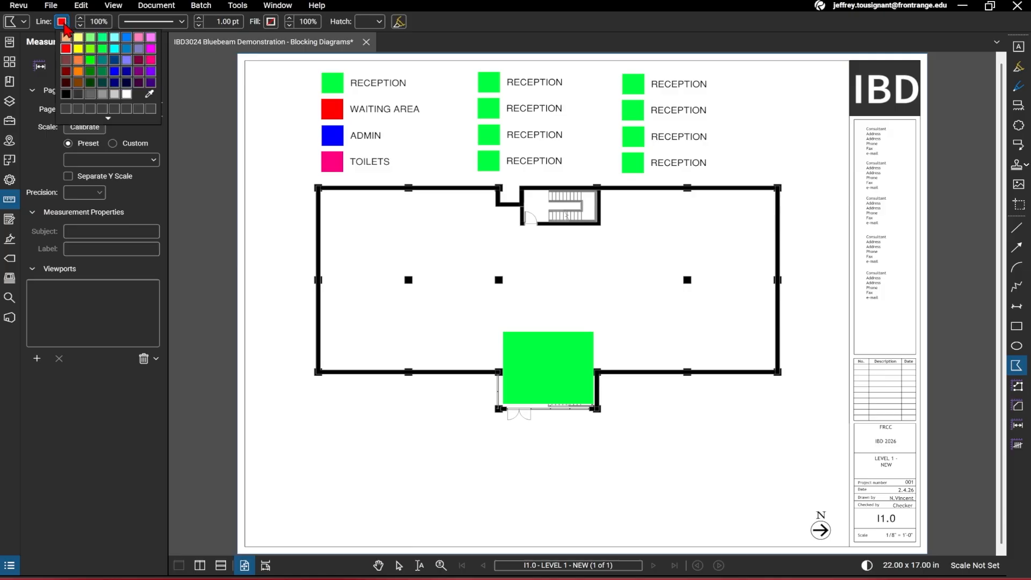
pyautogui.click(150, 94)
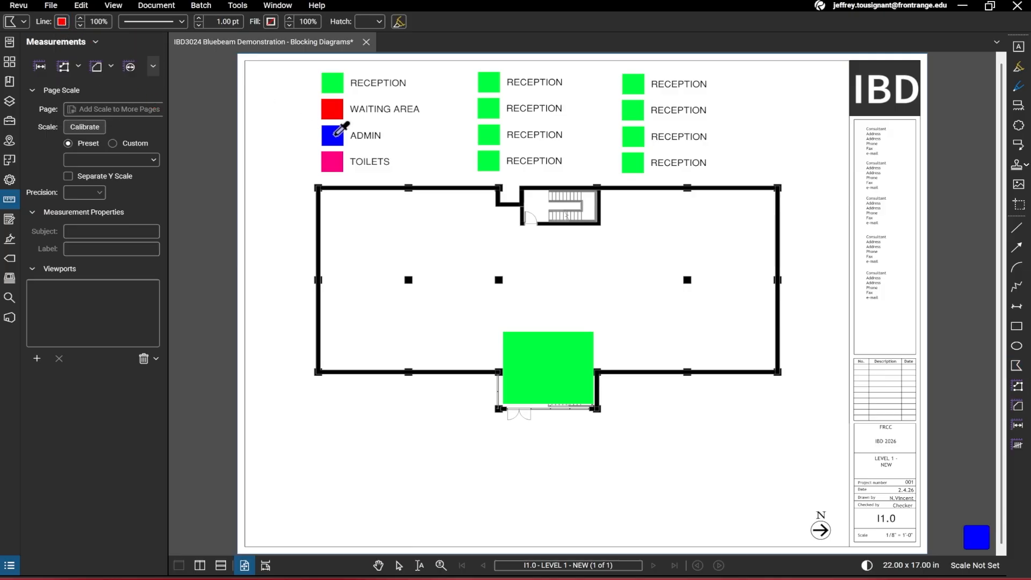
pyautogui.click(333, 110)
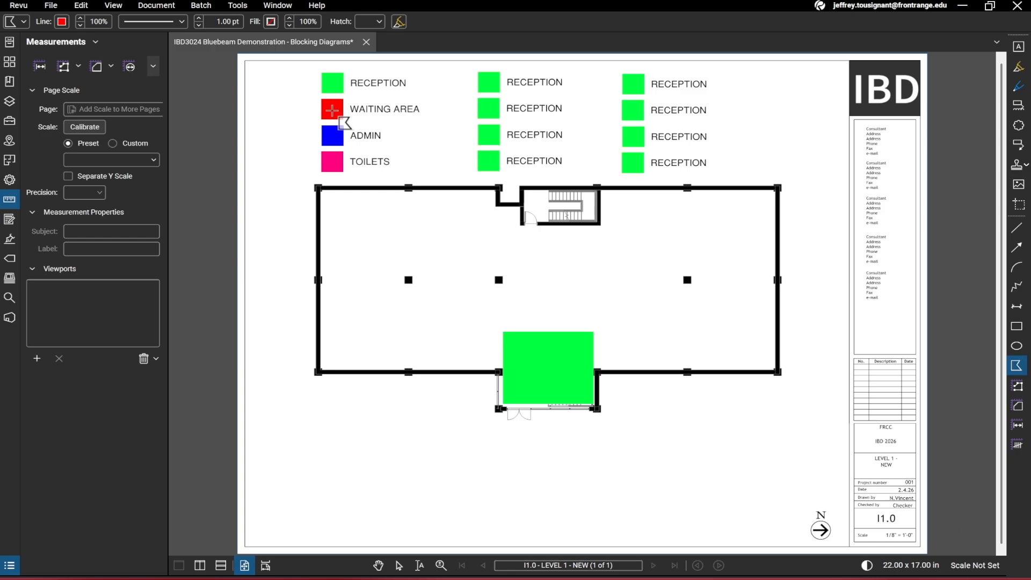
pyautogui.click(271, 21)
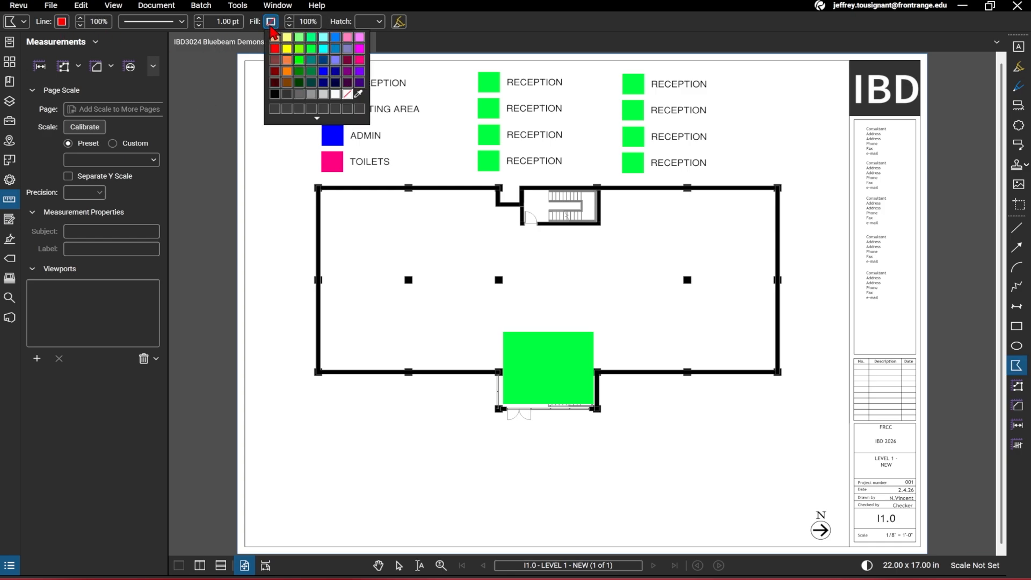
pyautogui.click(360, 95)
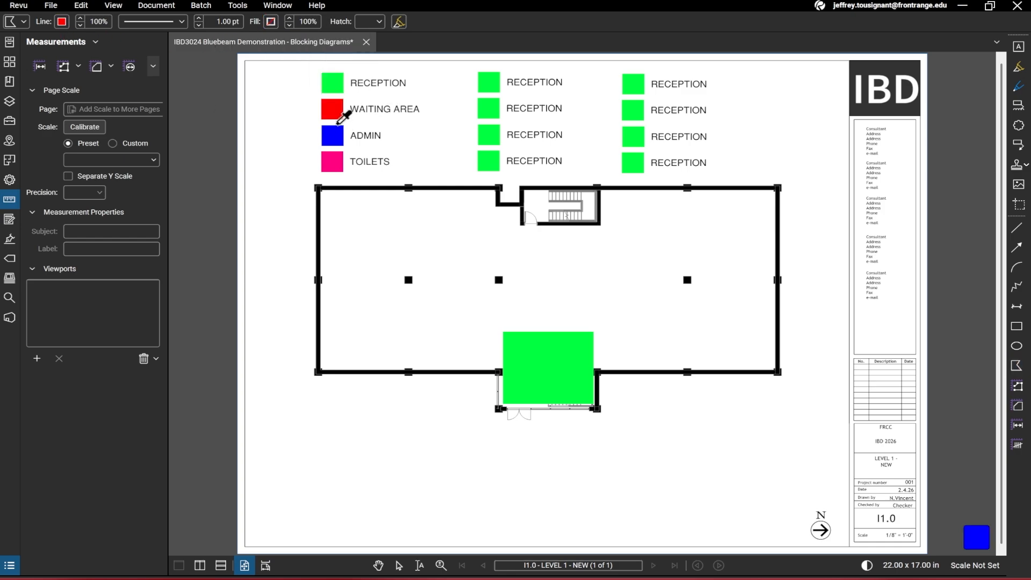
pyautogui.click(334, 110)
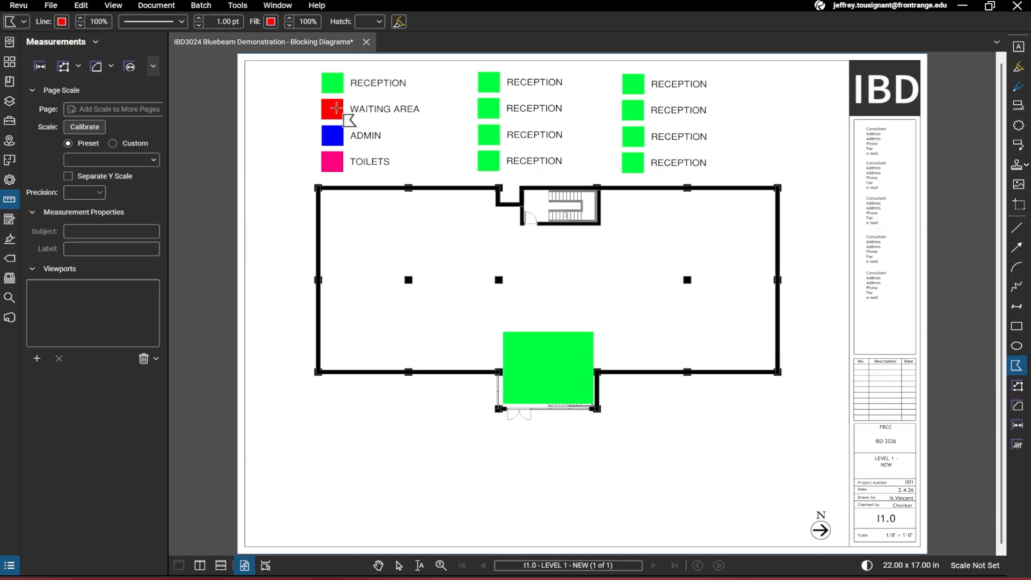
# Draw a red waiting-area polygon wrapping behind and to the right of the green reception block
pyautogui.click(504, 309)
pyautogui.click(625, 309)
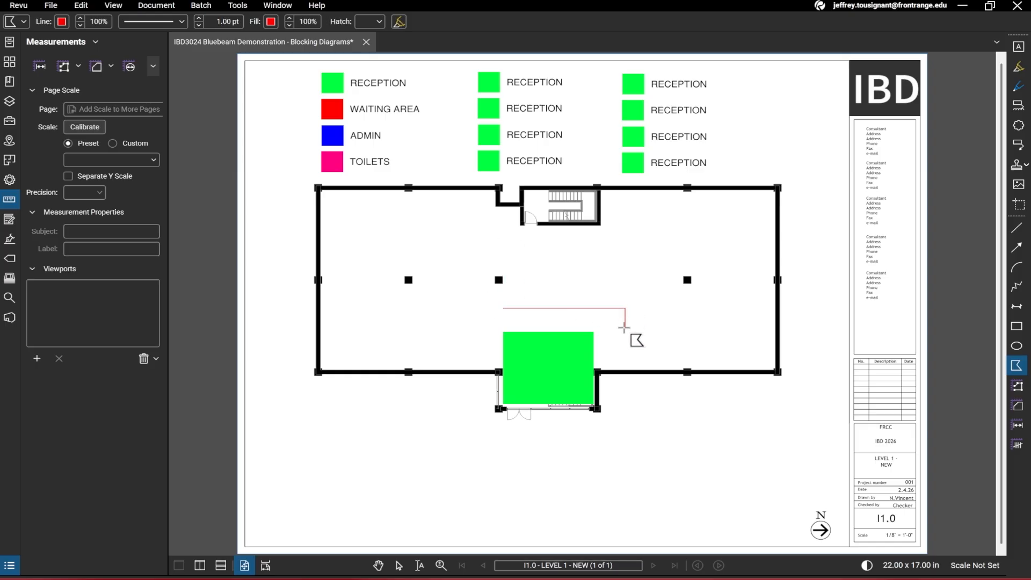
pyautogui.click(625, 369)
pyautogui.click(595, 370)
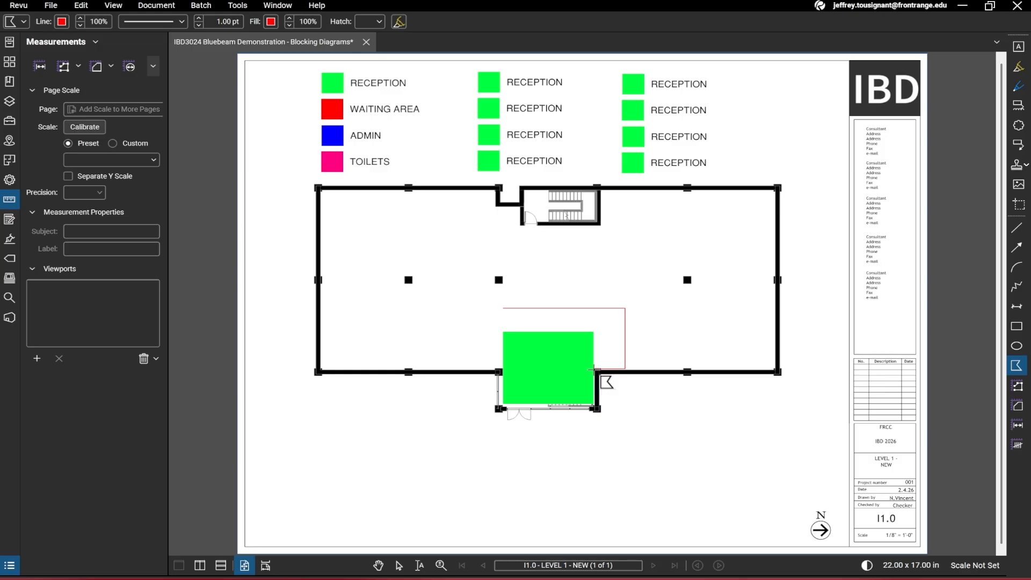
pyautogui.click(503, 309)
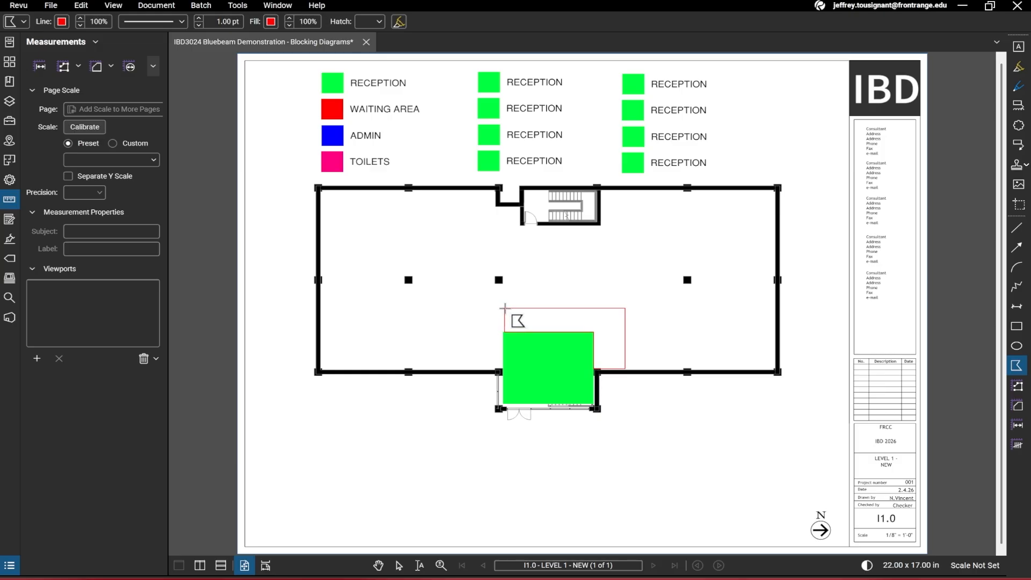
pyautogui.click(505, 310)
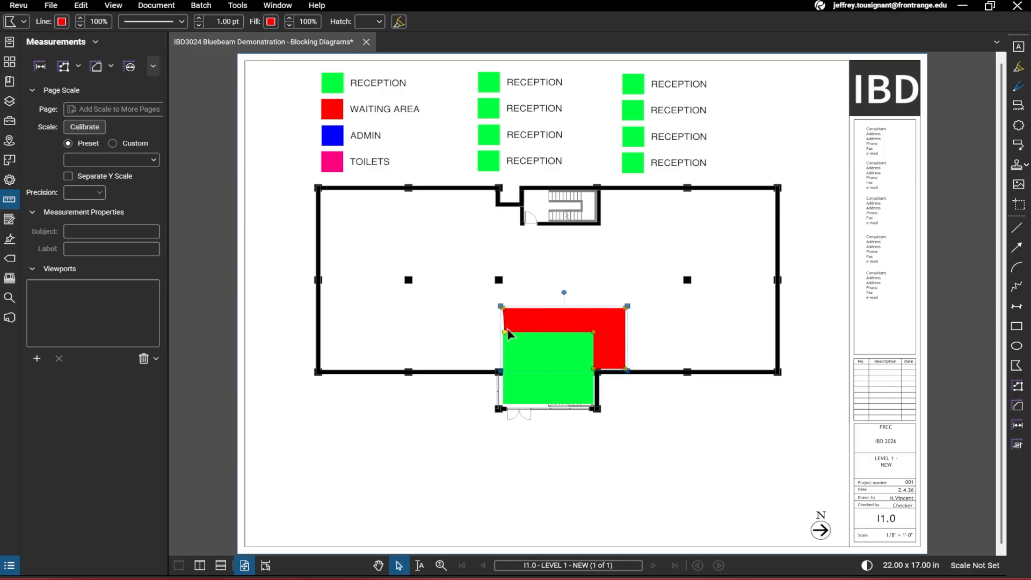
# Nudge the red waiting-area polygon to line up with the reception block's corner
pyautogui.scroll(2, 507, 329)
pyautogui.moveTo(505, 334); pyautogui.dragTo(502, 332)
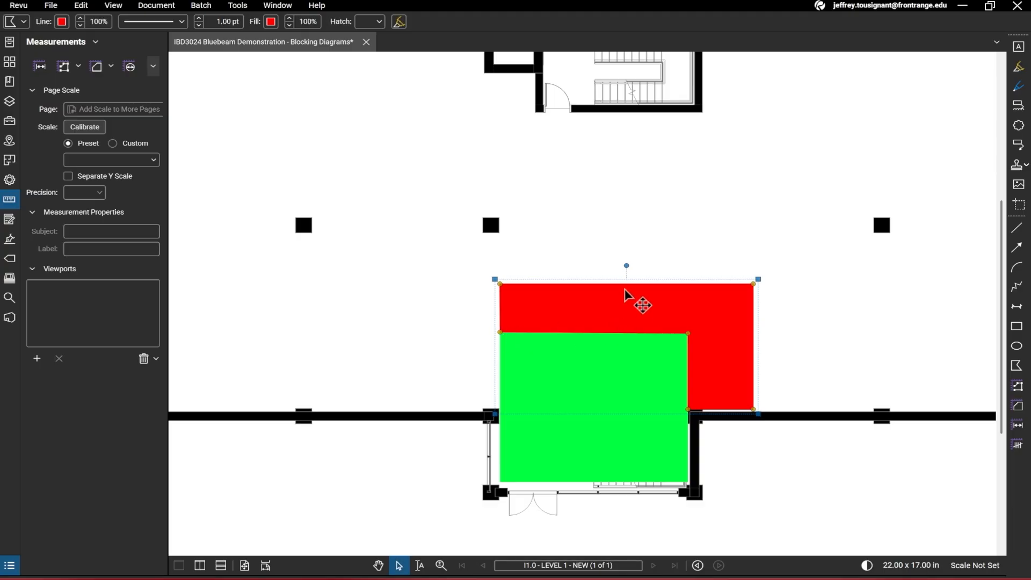
pyautogui.moveTo(646, 315)
pyautogui.mouseDown()
pyautogui.moveTo(636, 301)
pyautogui.moveTo(639, 311)
pyautogui.mouseUp()
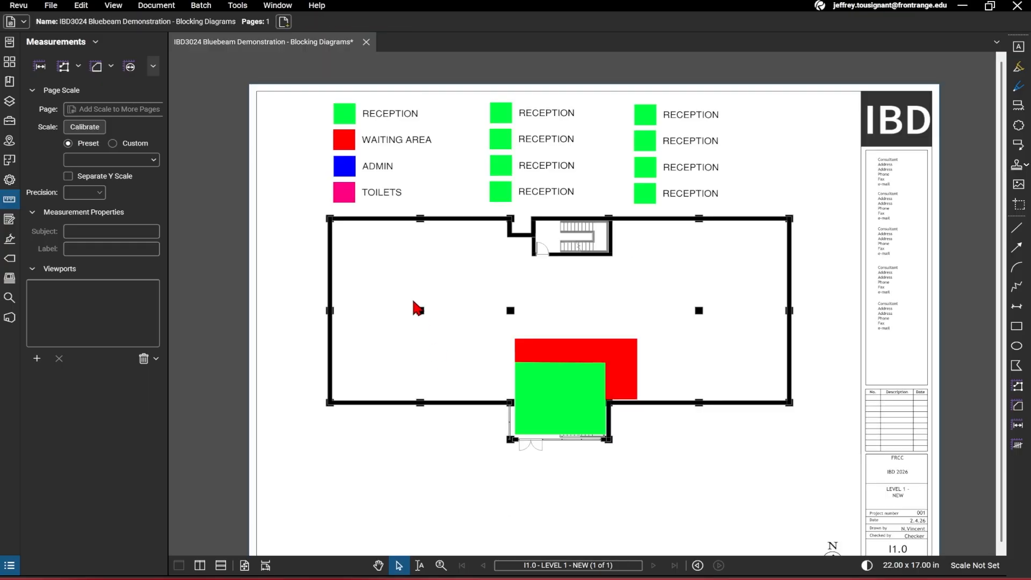
pyautogui.scroll(-2, 415, 308)
pyautogui.scroll(1, 448, 352)
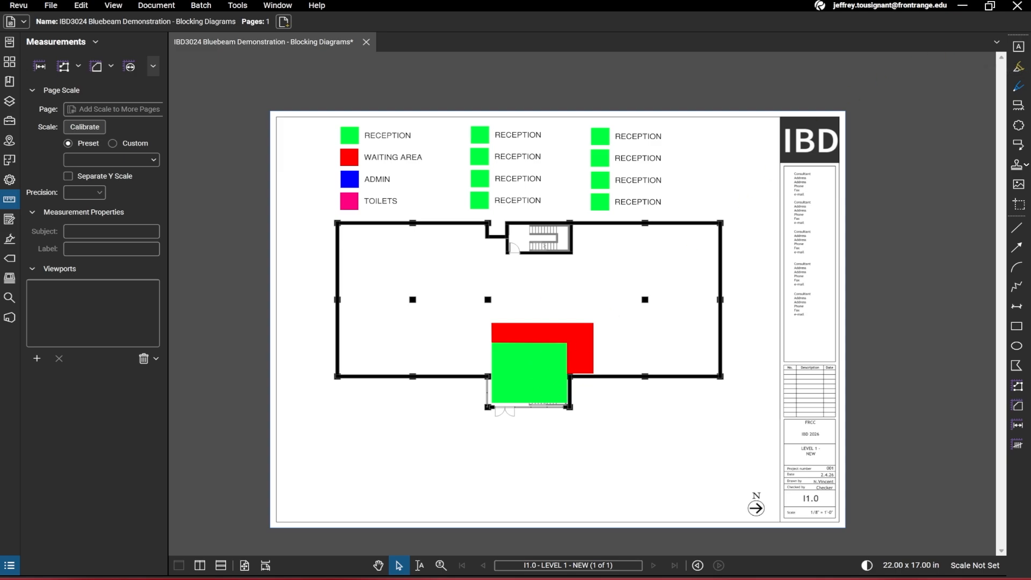
pyautogui.click(421, 171)
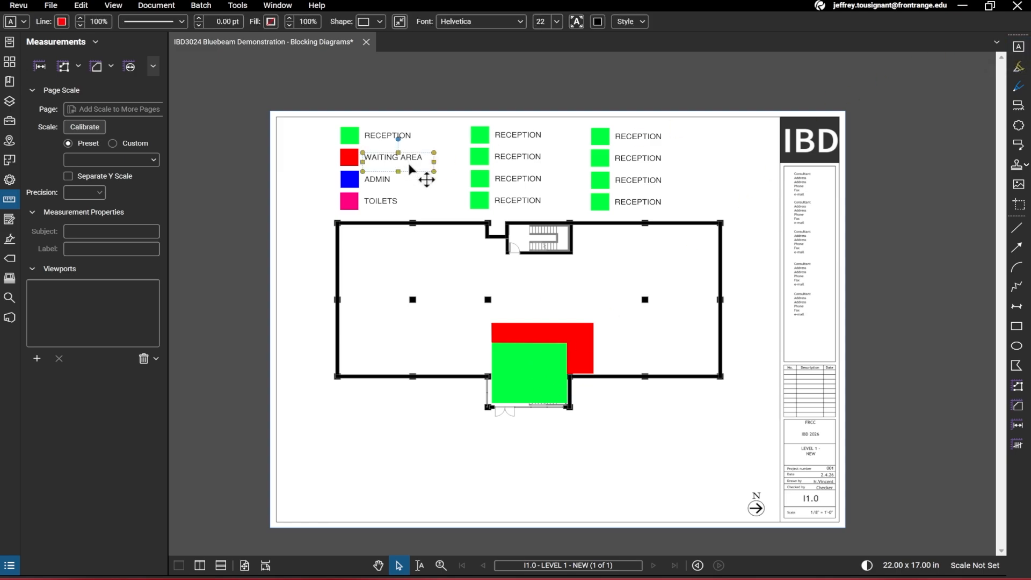
pyautogui.click(737, 172)
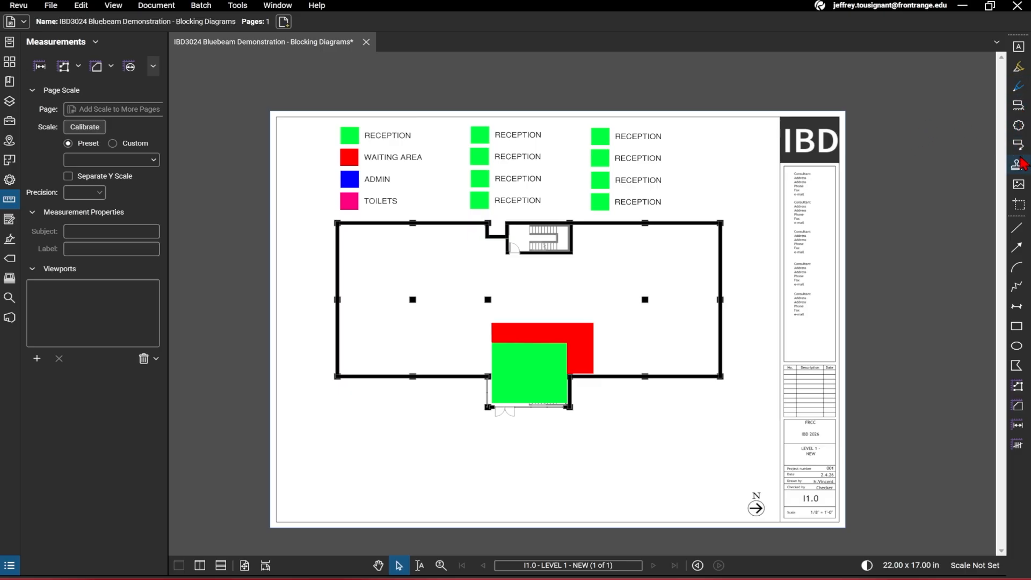
pyautogui.click(1019, 106)
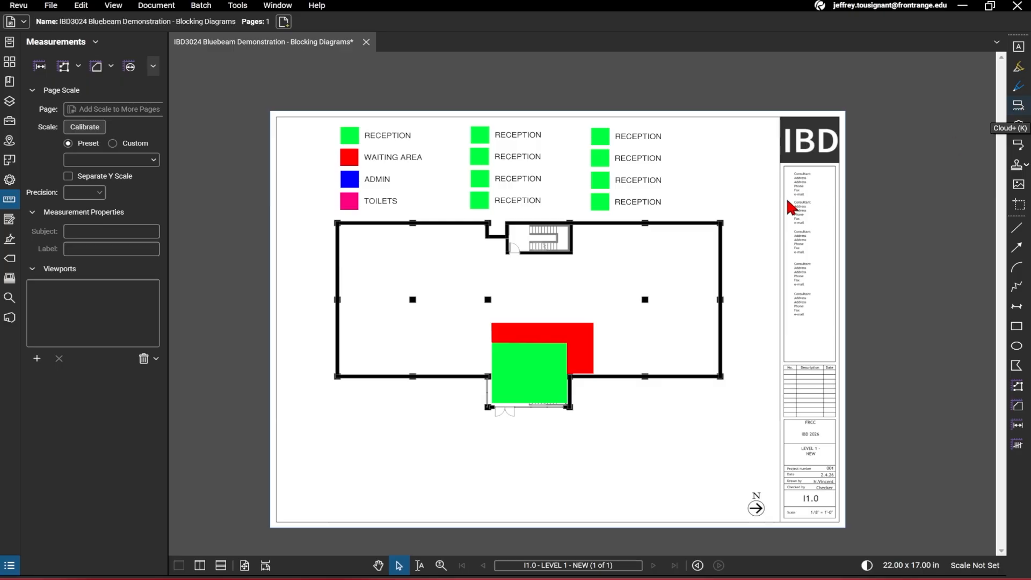
pyautogui.moveTo(728, 210); pyautogui.dragTo(645, 317)
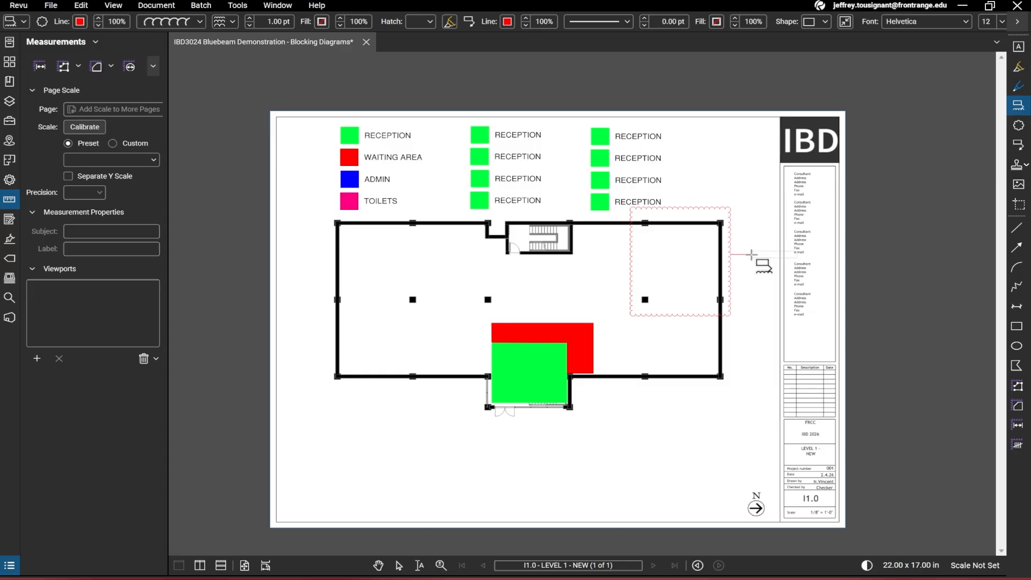
pyautogui.press('Escape')
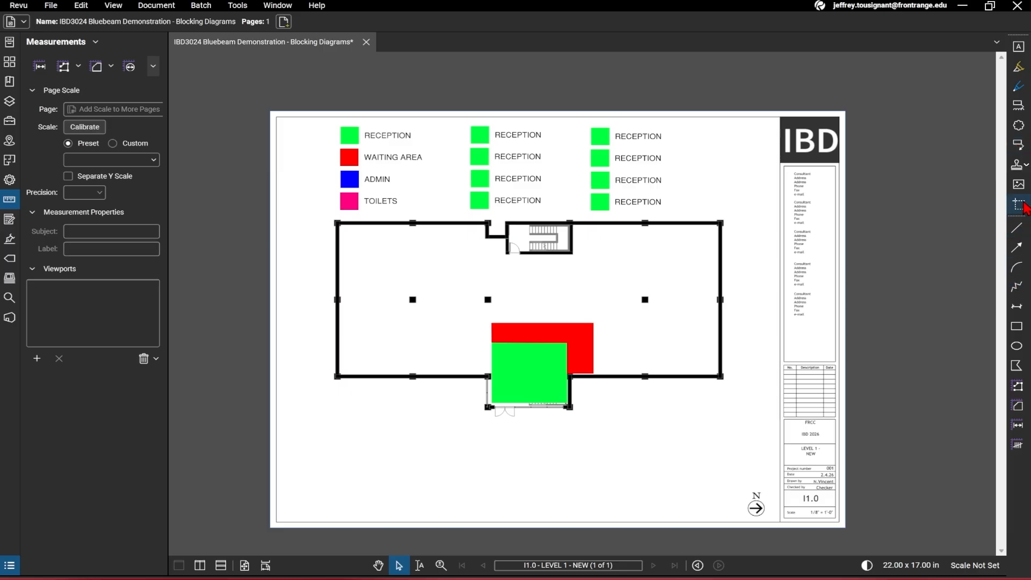
# Start a callout with its arrow pointing into the reception block and its text box below the entrance
pyautogui.click(1020, 146)
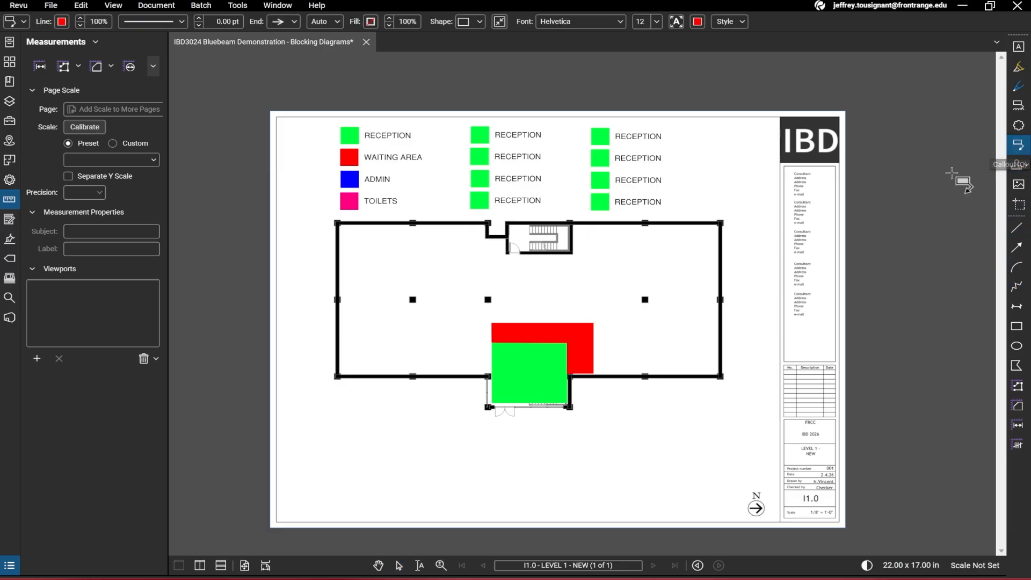
pyautogui.click(533, 389)
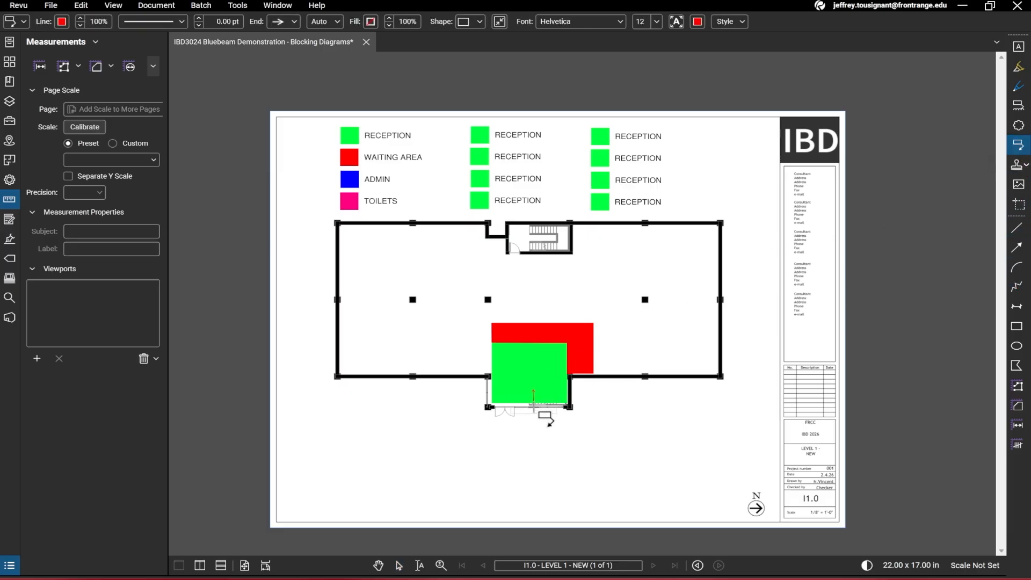
pyautogui.scroll(3, 532, 419)
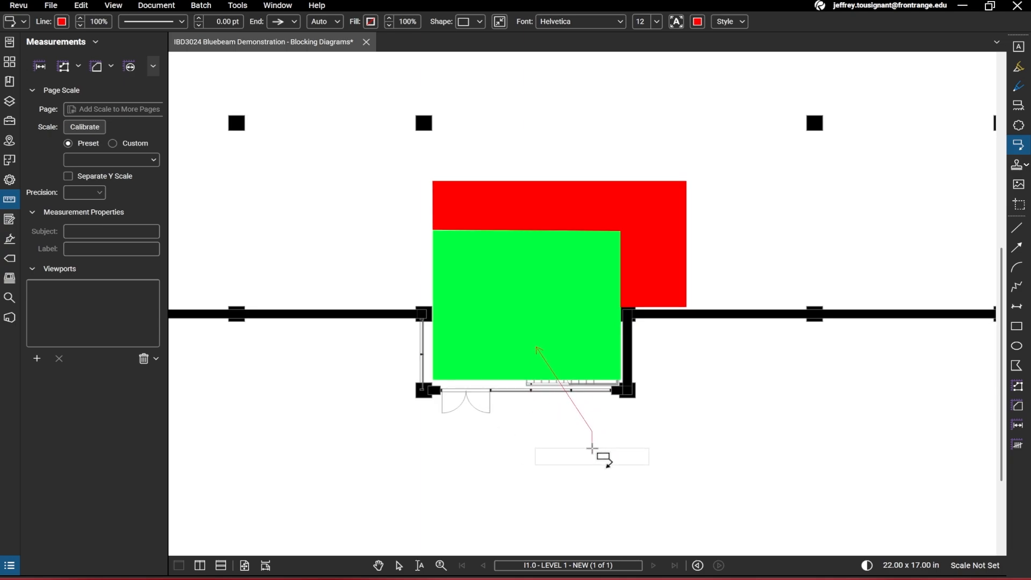
pyautogui.click(591, 445)
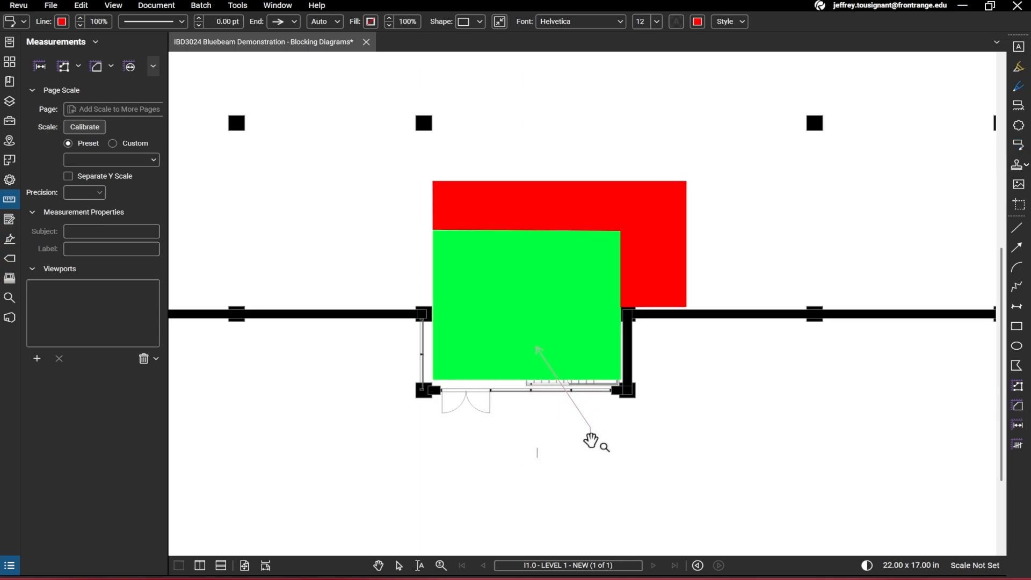
pyautogui.scroll(-1, 626, 427)
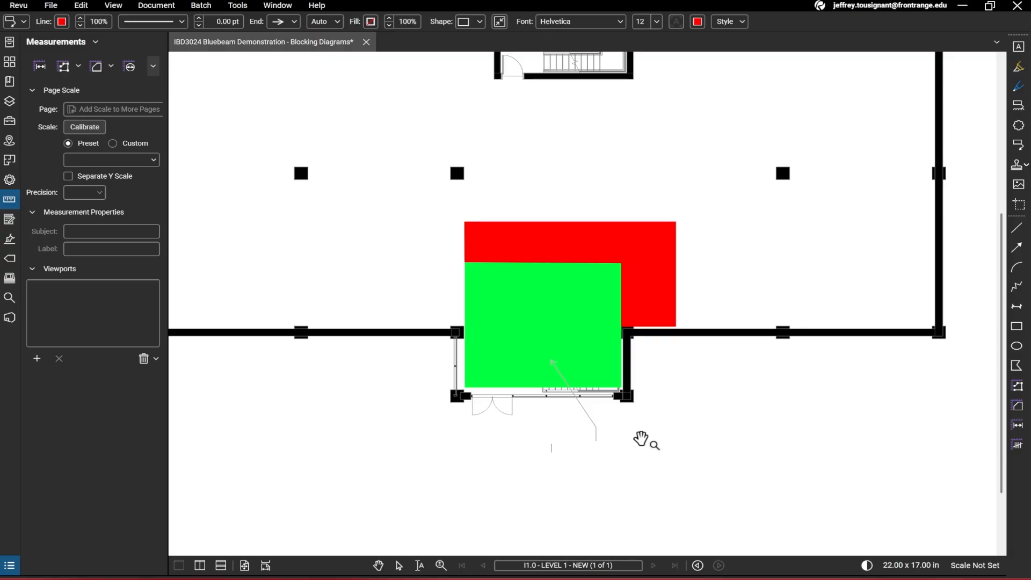
# Enter the callout text RECEPTION WITH WAITING ROOM SEATING BEHIND: HELPS ENFORCE SECURITY AND VISITOR ASSISTANCE
pyautogui.write('RECEPTION WITH WAITING ROOM')
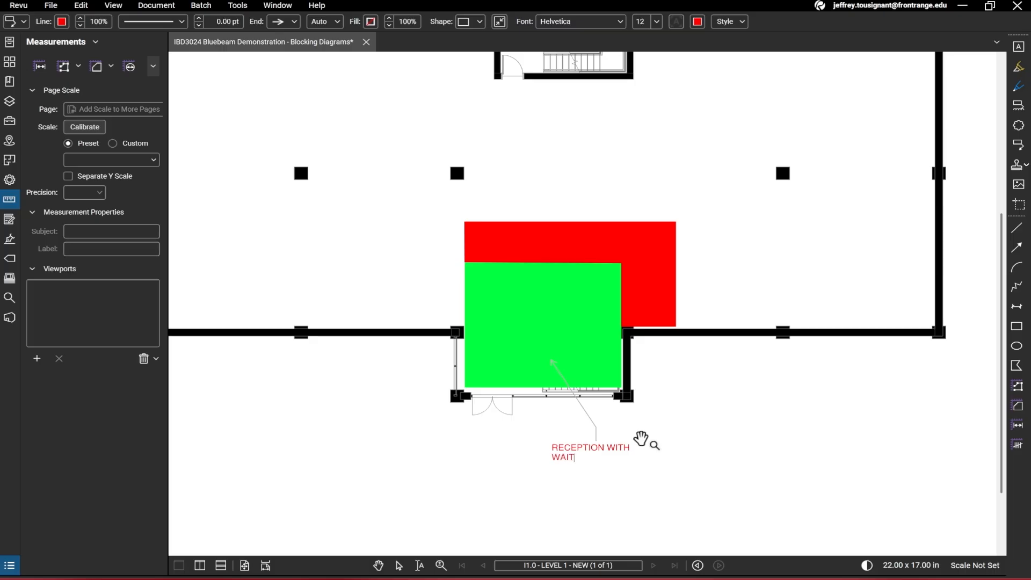
pyautogui.press('Return')
pyautogui.write('SEATING')
pyautogui.press('BackSpace')
pyautogui.press('BackSpace')
pyautogui.write('NG BEHIN')
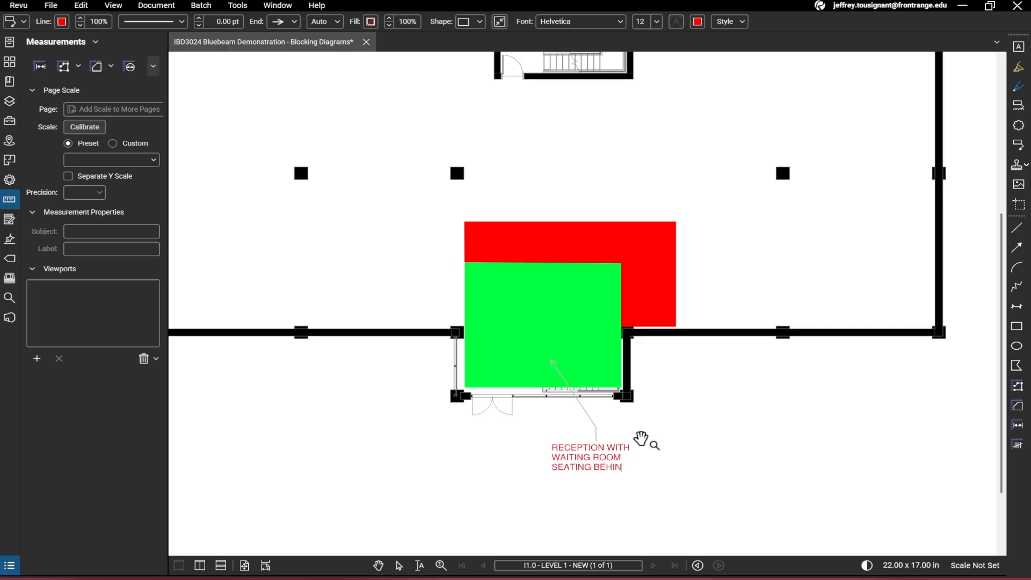
pyautogui.write('D: HELPS ENFORCE SE')
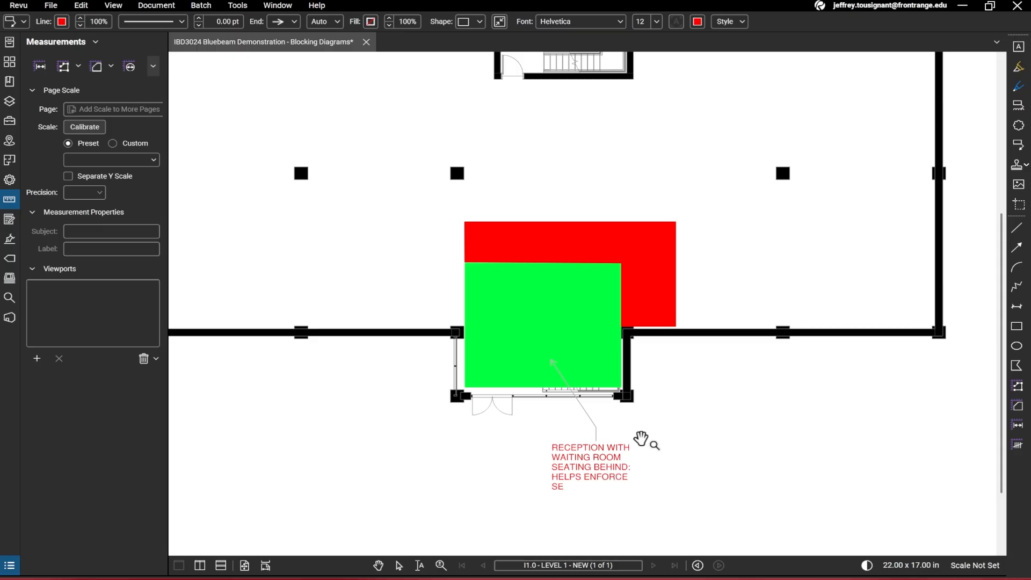
pyautogui.write('CURIT')
pyautogui.press('BackSpace')
pyautogui.write('RITY AND VISITOR ASSISTANCE')
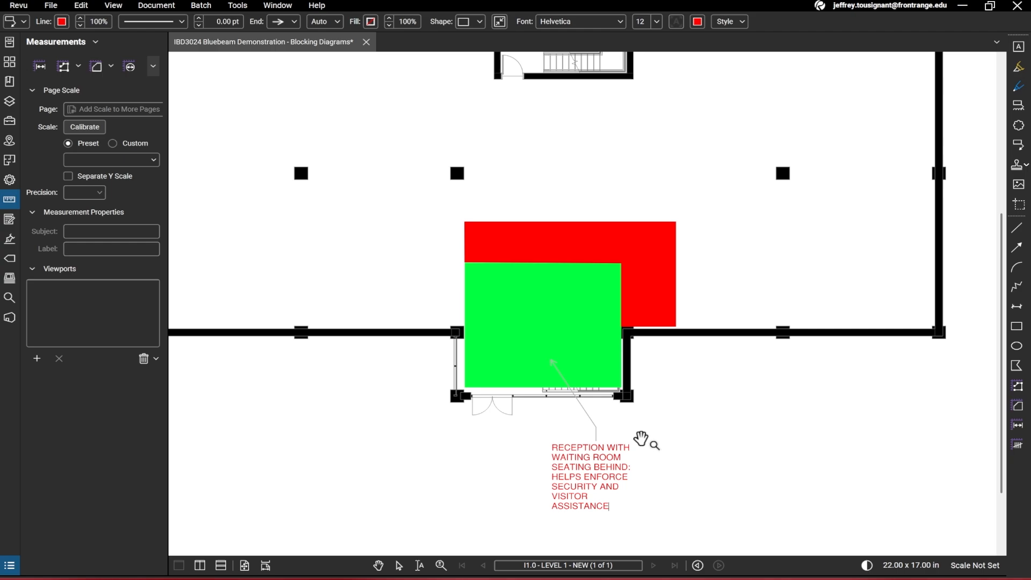
pyautogui.press('Escape')
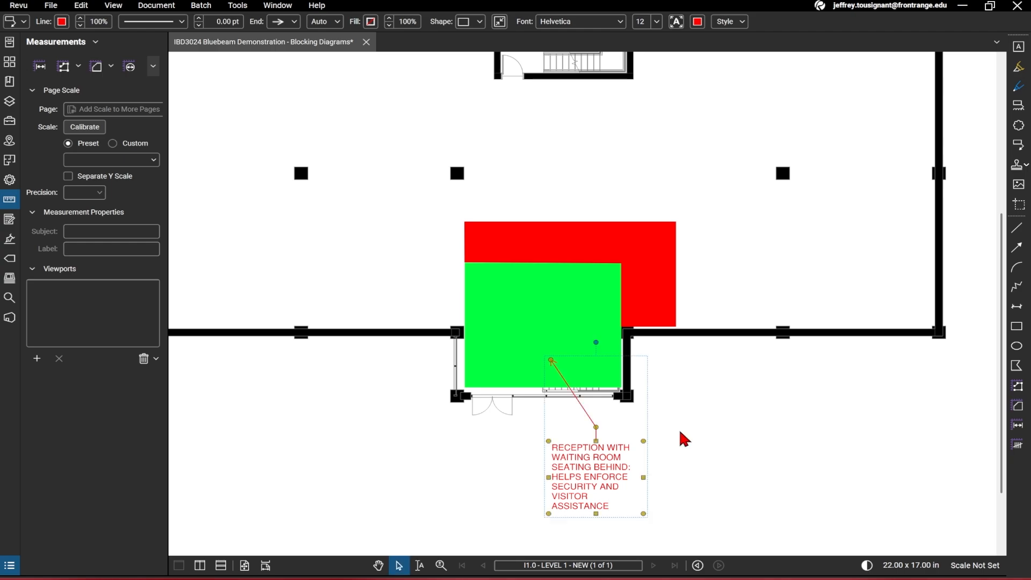
# Widen the callout's text box so the note spans fewer, longer lines
pyautogui.scroll(-4, 678, 432)
pyautogui.moveTo(673, 454); pyautogui.dragTo(683, 454)
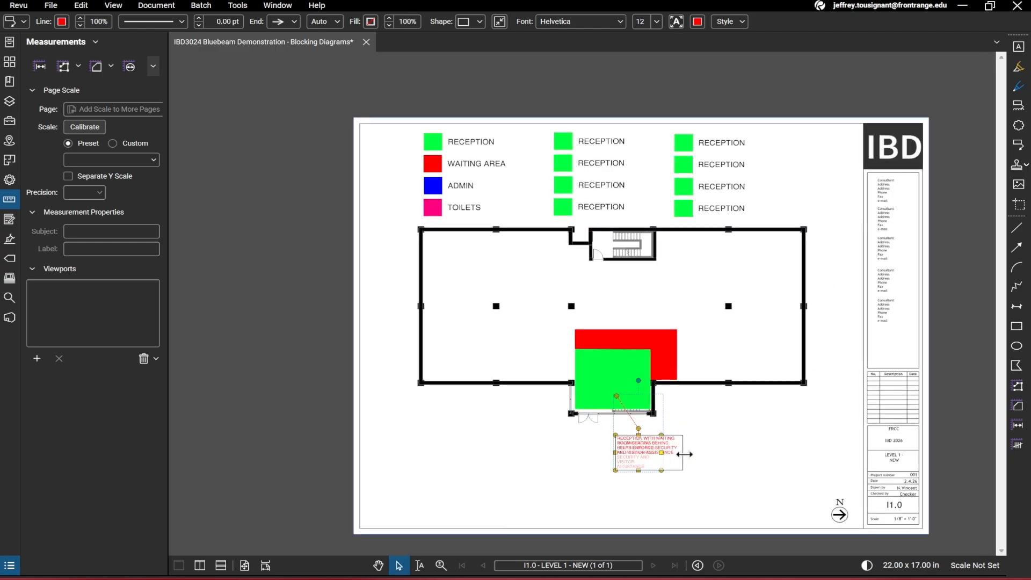
pyautogui.scroll(3, 650, 454)
pyautogui.moveTo(618, 449); pyautogui.dragTo(591, 444)
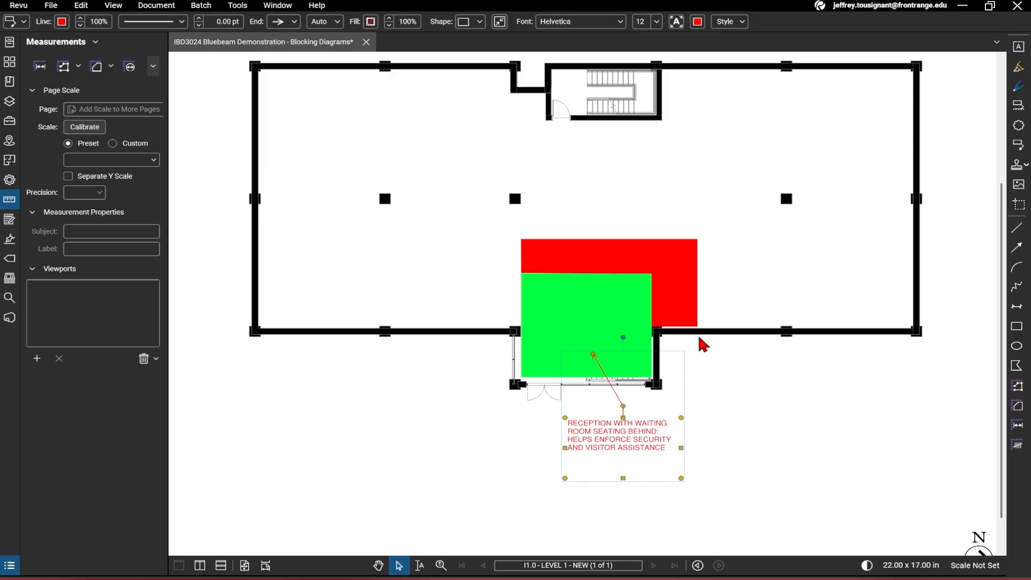
pyautogui.click(717, 358)
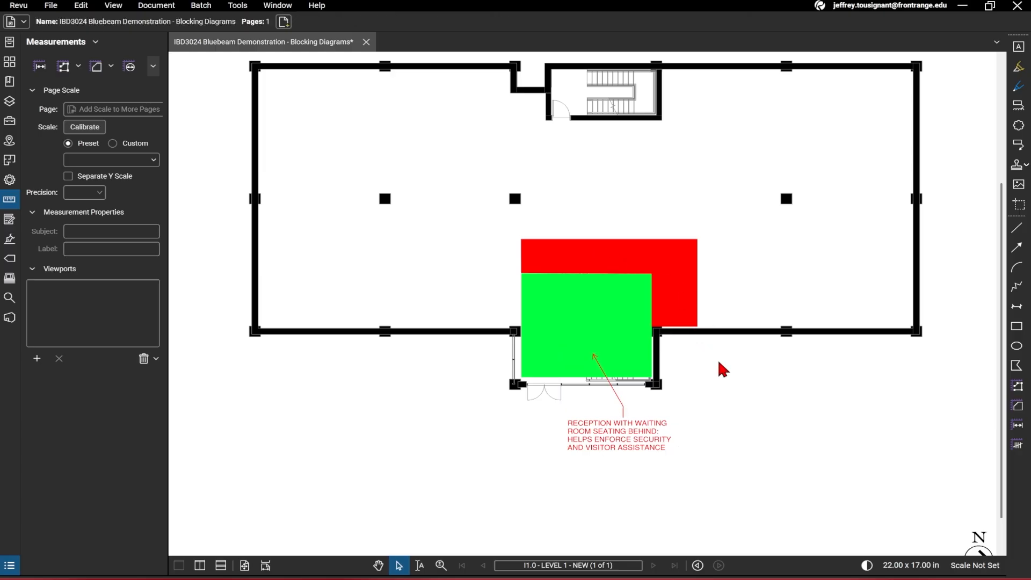
# Review the callout's placement below the reception block on the sheet
pyautogui.scroll(-3, 718, 359)
pyautogui.scroll(1, 703, 392)
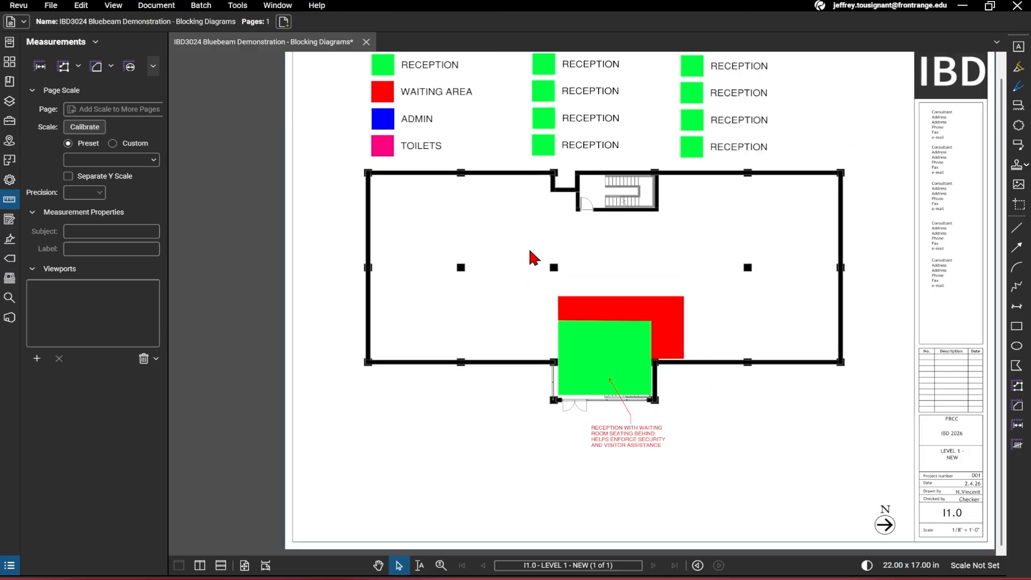
pyautogui.scroll(-1, 505, 322)
pyautogui.click(633, 465)
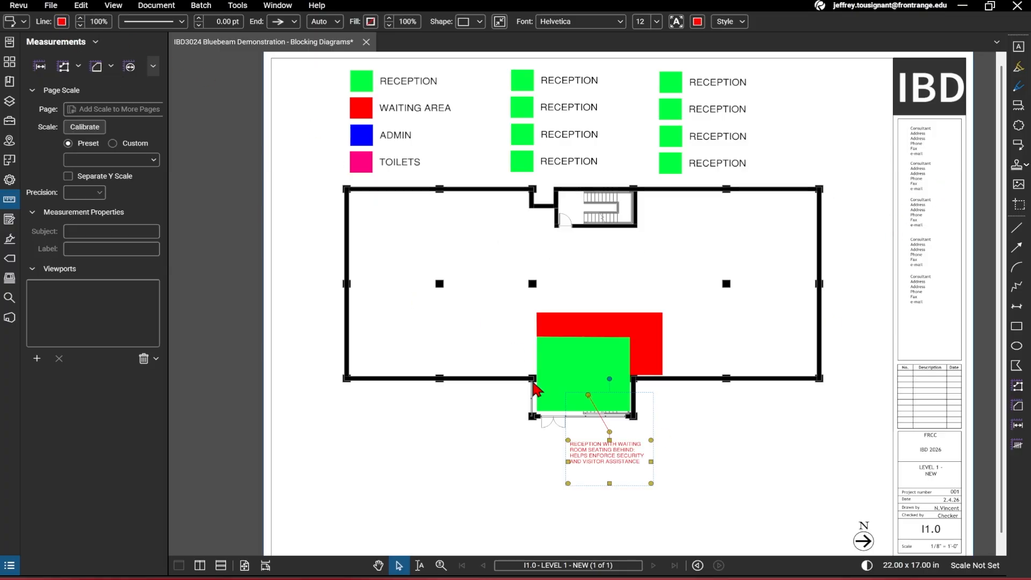
pyautogui.scroll(5, 607, 427)
pyautogui.scroll(-3, 615, 433)
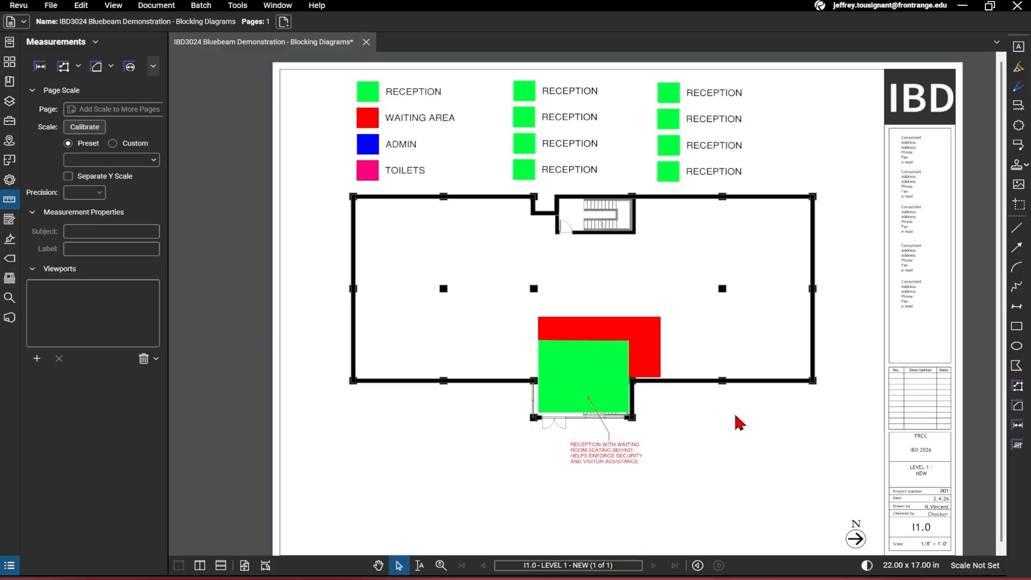
pyautogui.moveTo(734, 414); pyautogui.dragTo(671, 410)
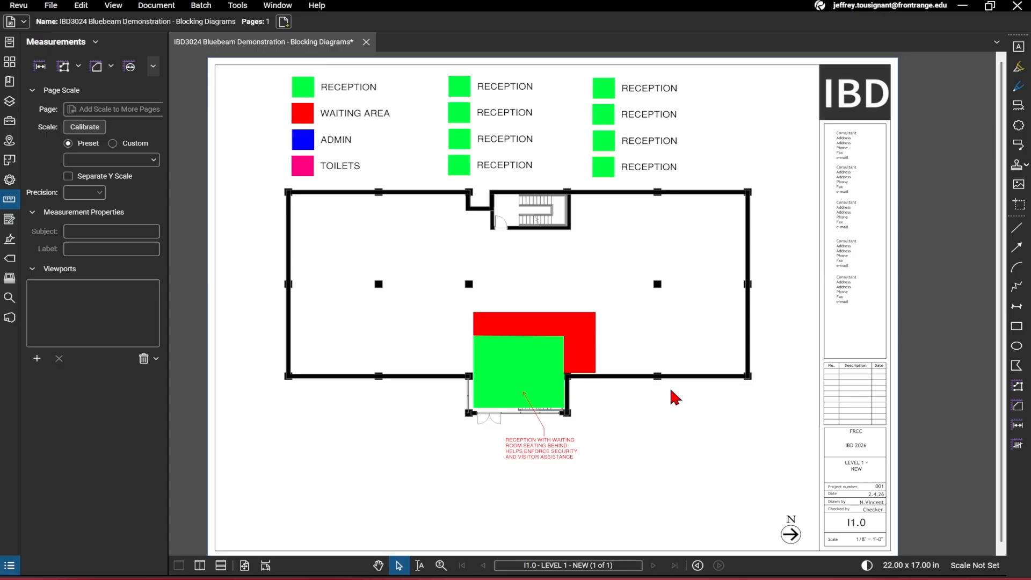
pyautogui.scroll(-2, 582, 371)
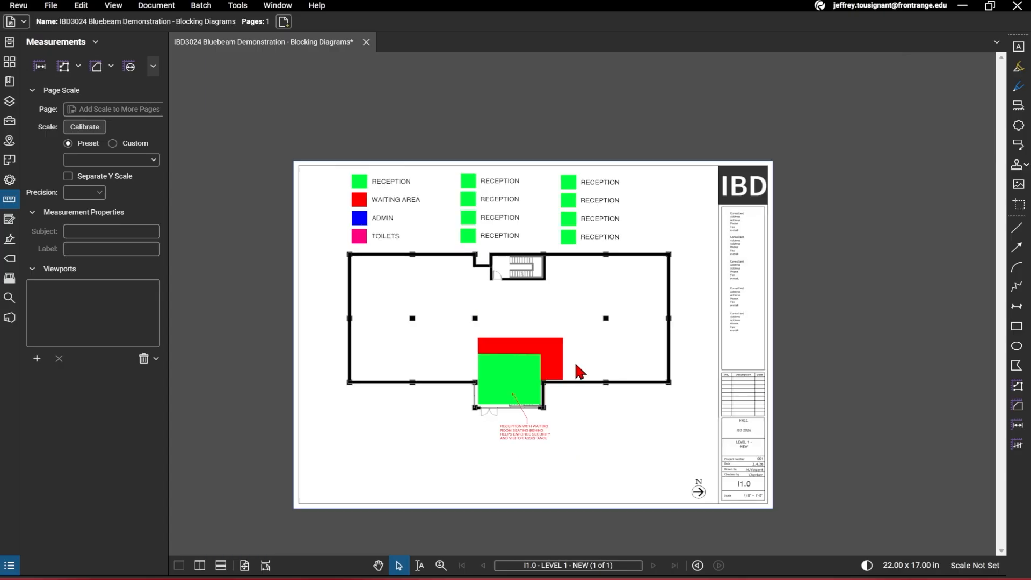
pyautogui.scroll(2, 484, 376)
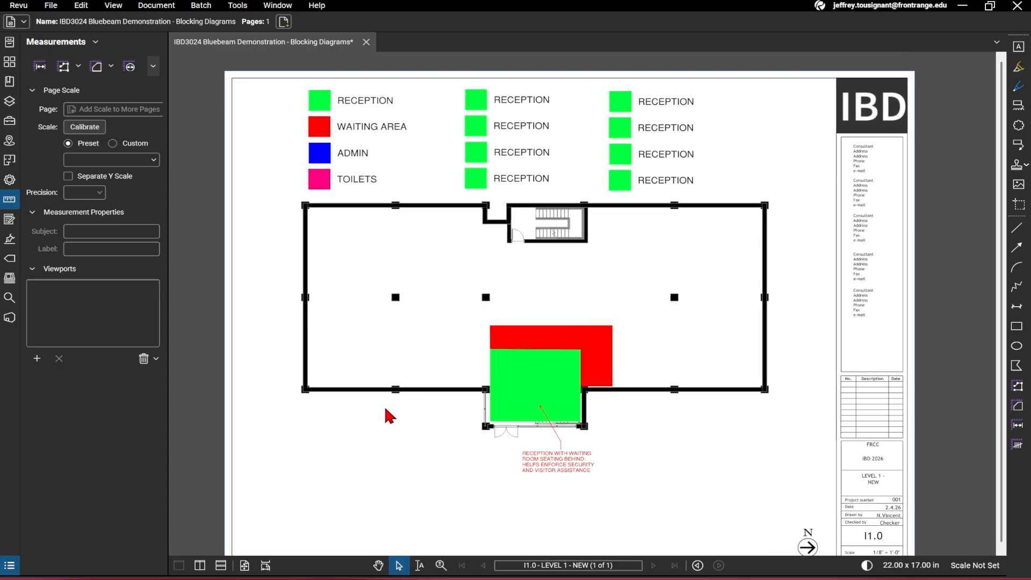